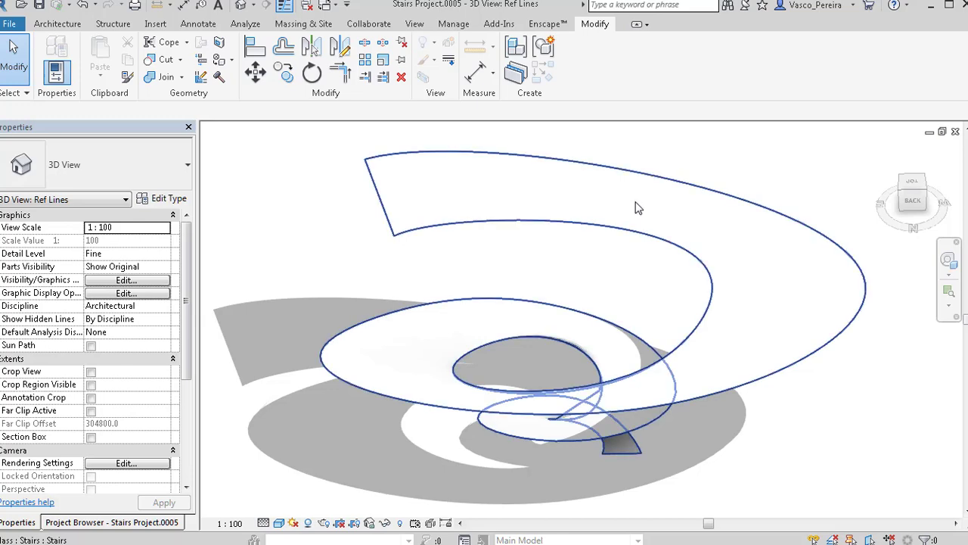
- Open the spiral mass for in-place editing and dissolve its form into curves
click(655, 190)
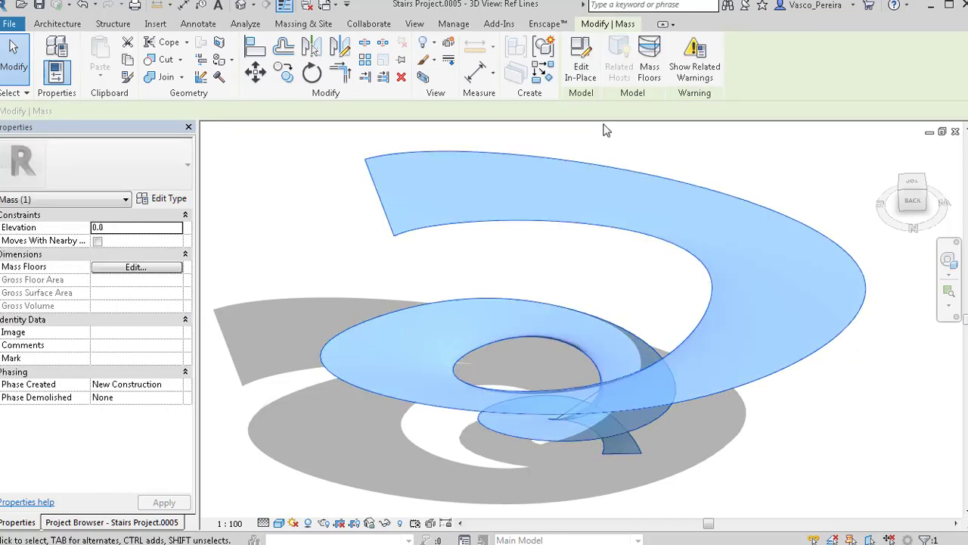
click(597, 67)
click(703, 277)
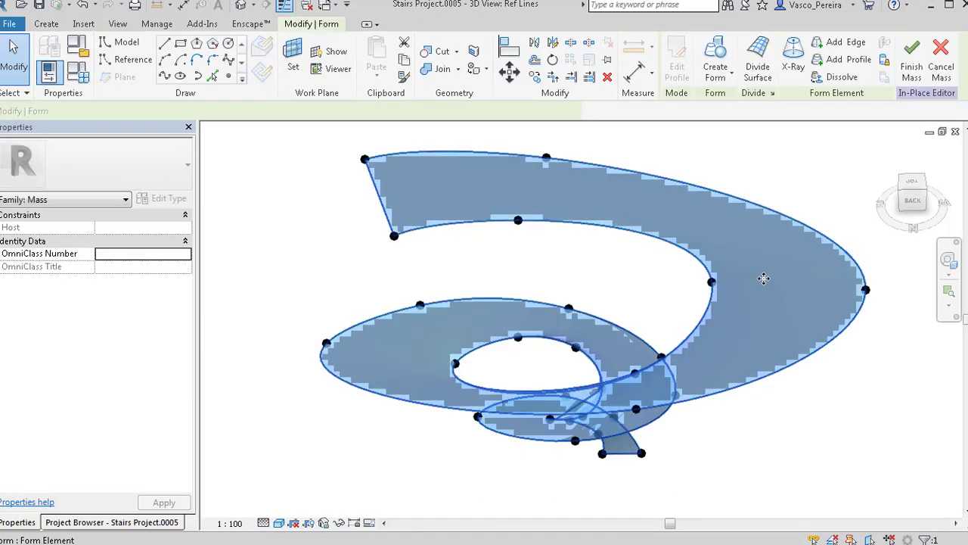
click(841, 78)
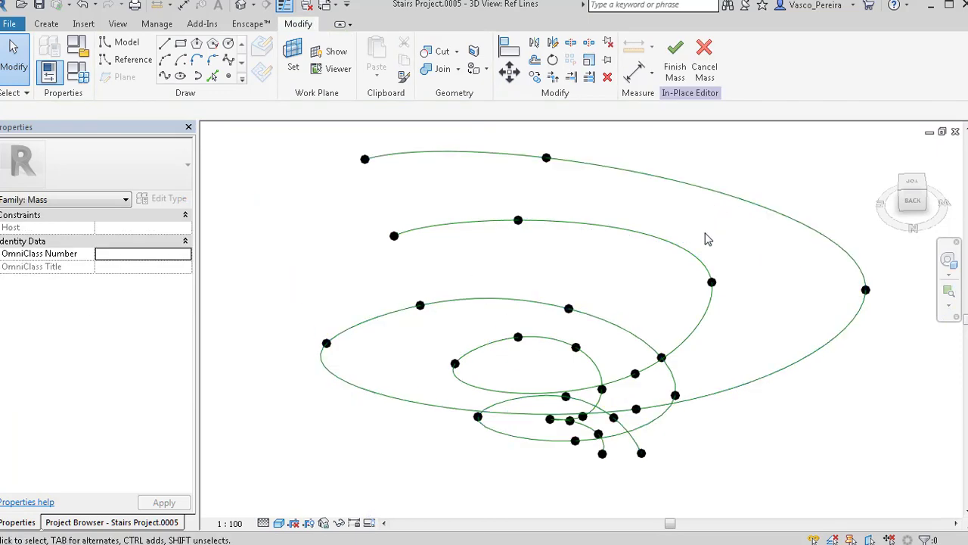
- Crossing-select the spiral curves and loft a new surface form between them
shift+middle_drag(755, 206, 744, 231)
drag(710, 180, 648, 274)
click(682, 59)
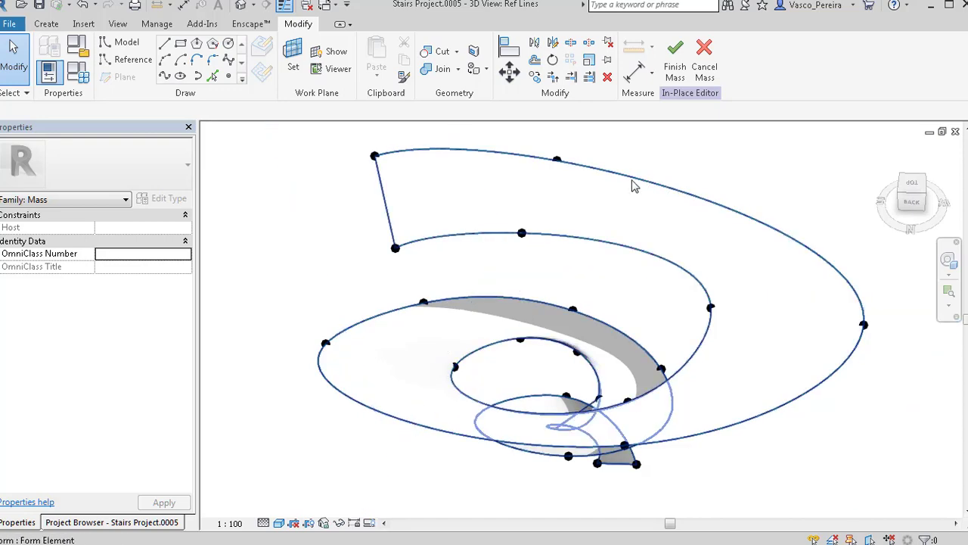
- Dissolve the lofted spiral surface again, keeping only the two spiral reference curves
shift+middle_drag(633, 184, 611, 242)
click(549, 207)
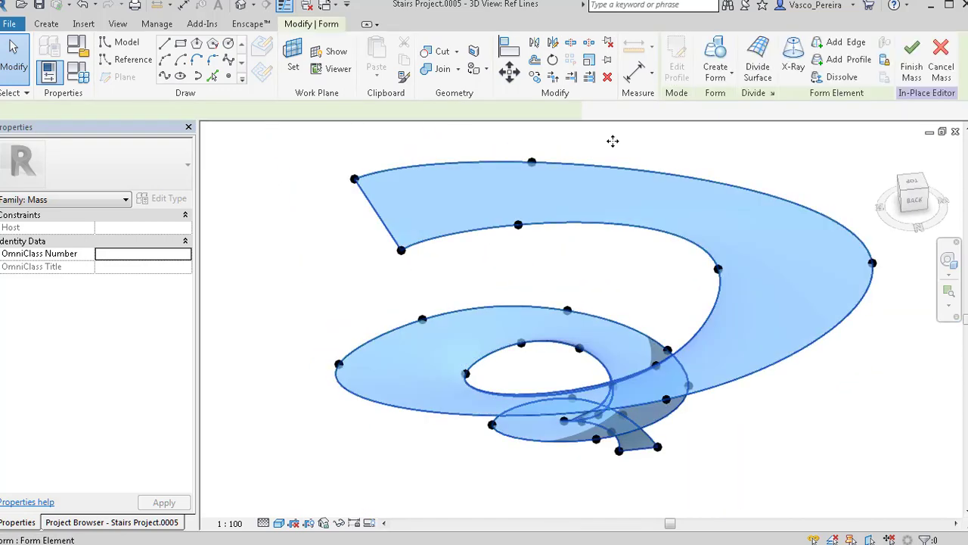
click(814, 78)
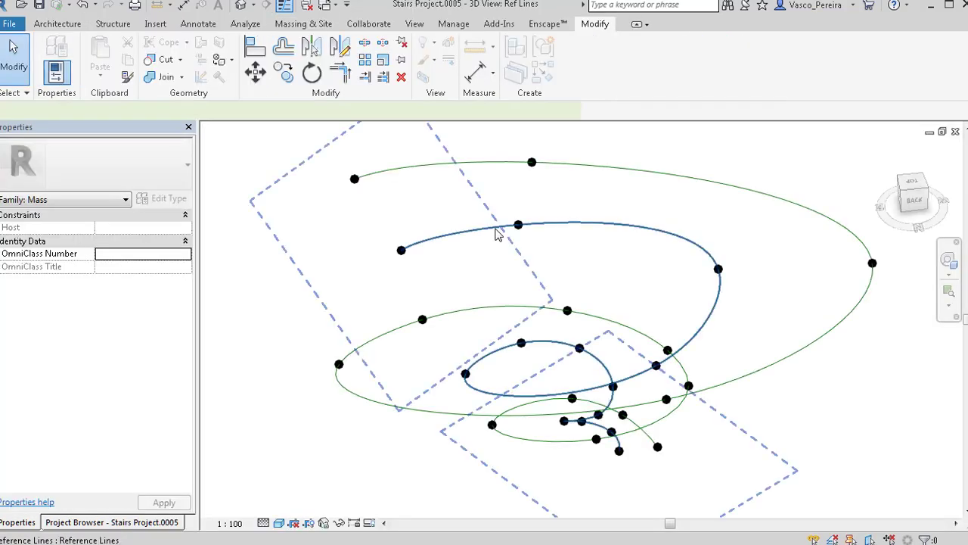
- Divide both spiral curves into paths of 50 nodes each
click(496, 235)
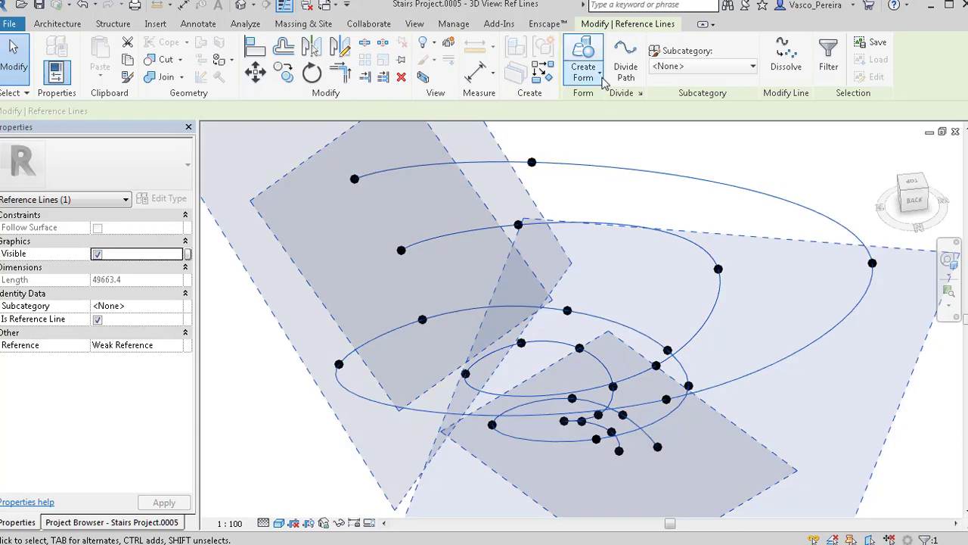
click(626, 66)
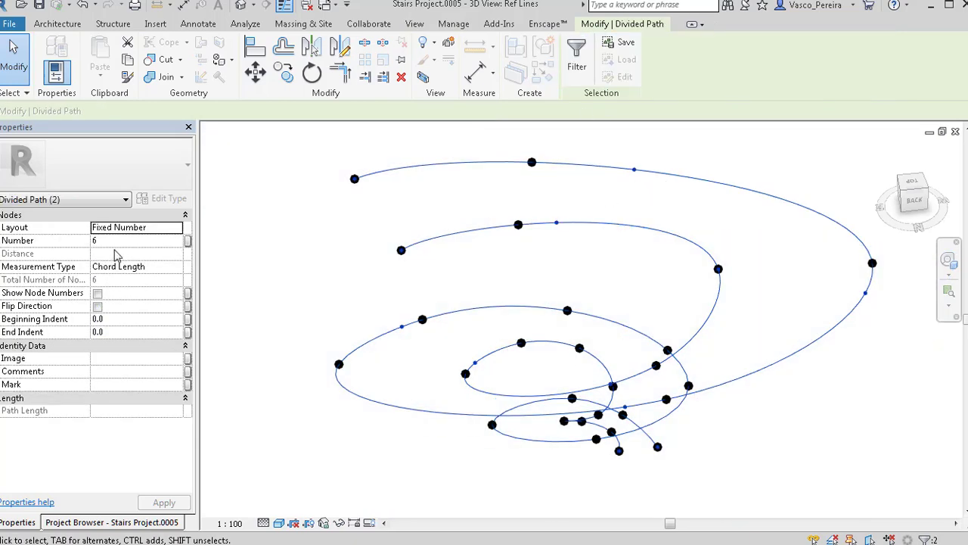
click(124, 242)
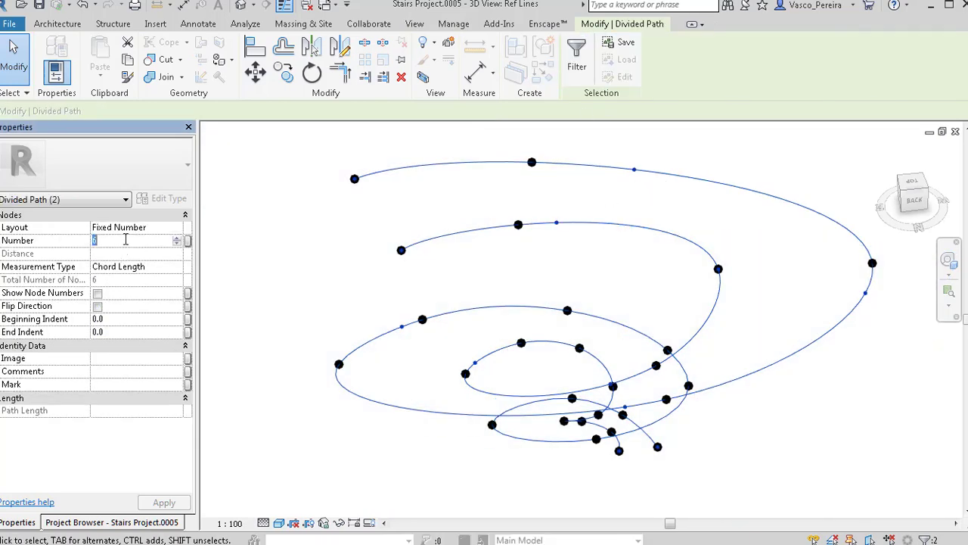
text(50)
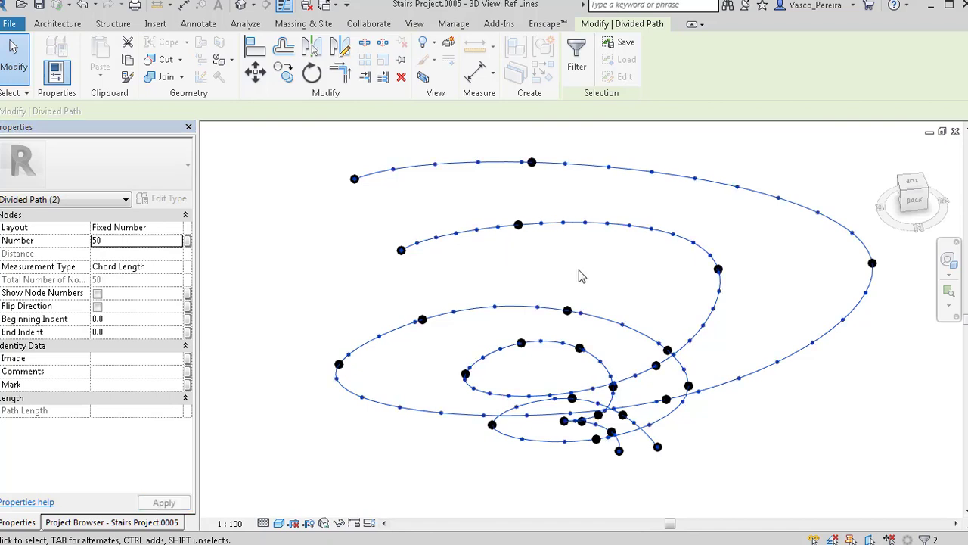
click(556, 255)
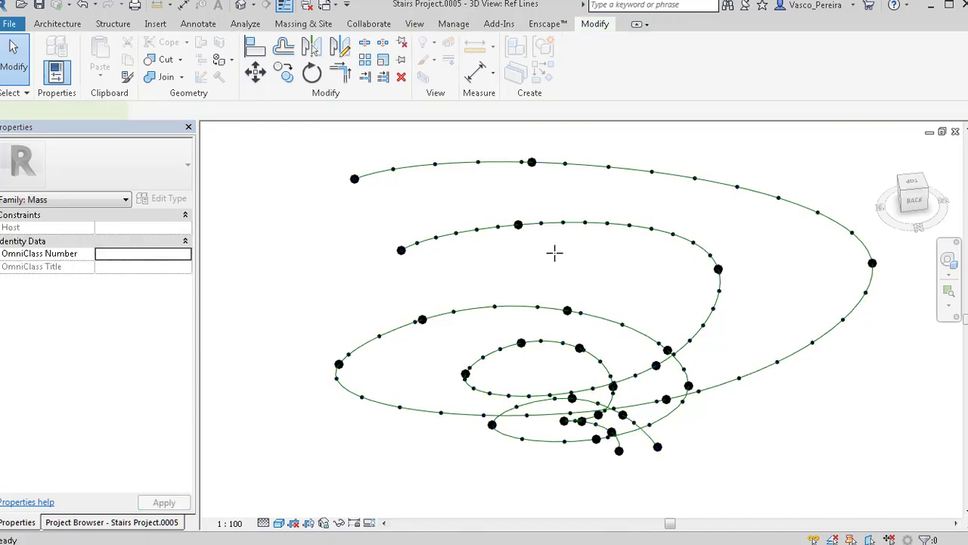
- Place the adaptive Line family between nodes on the two paths with CM and repeat it
key(c)
key(m)
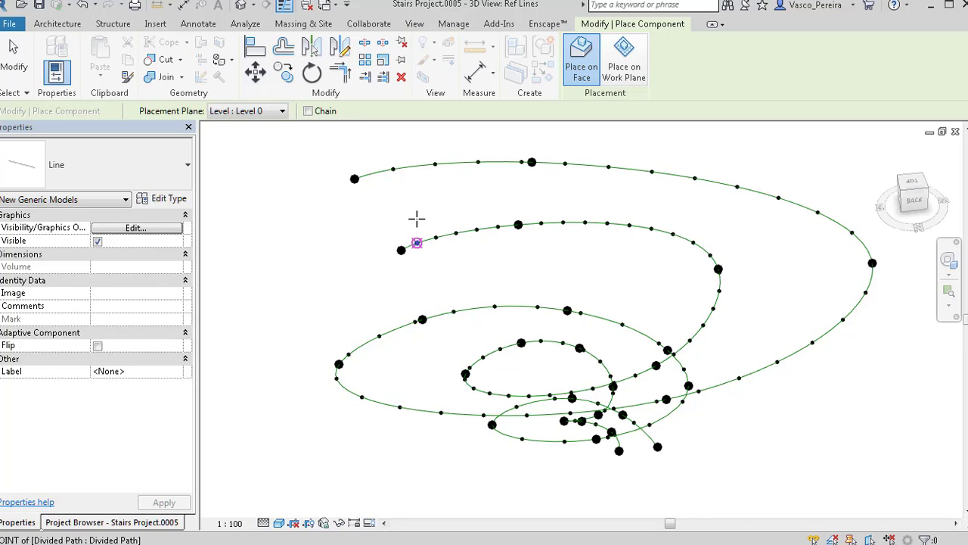
click(416, 242)
click(392, 168)
key(Escape)
key(Escape)
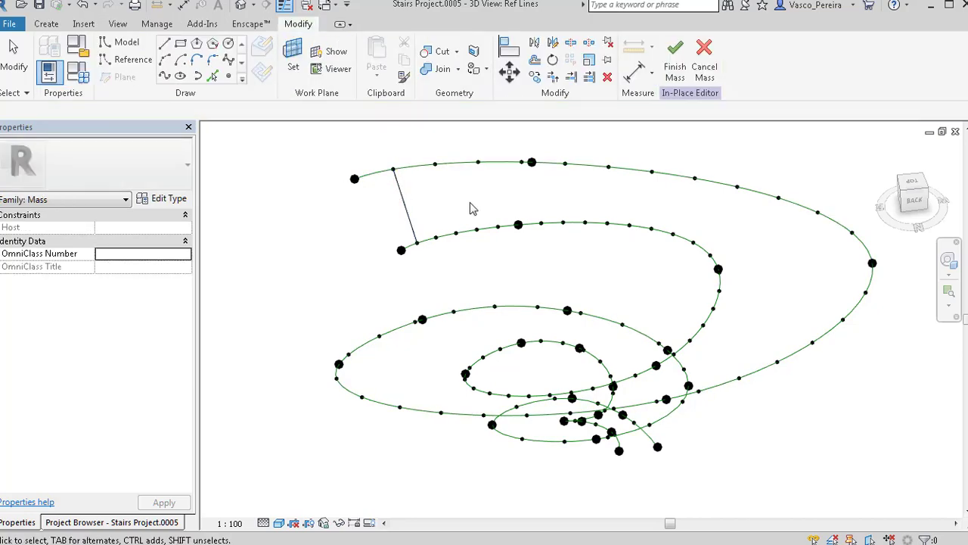
click(407, 208)
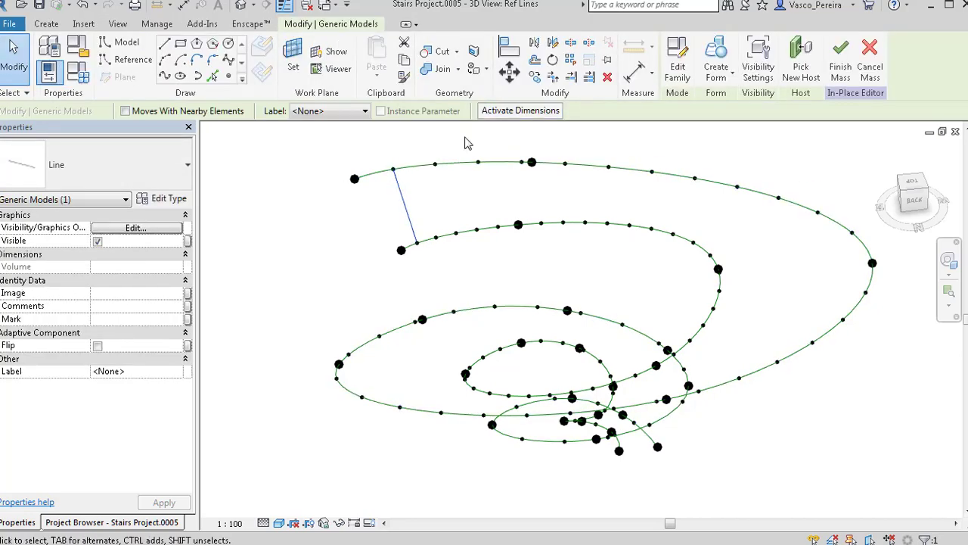
click(569, 60)
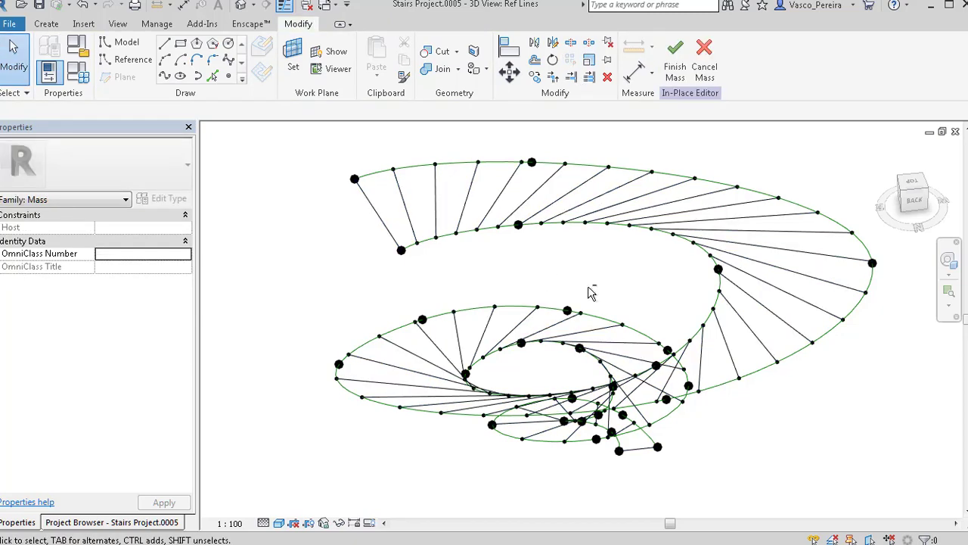
- Inspect the repeated lines, then remove the repeater, leaving 50 individual Line instances
shift+middle_drag(765, 454, 749, 341)
scroll(662, 492, up, 3)
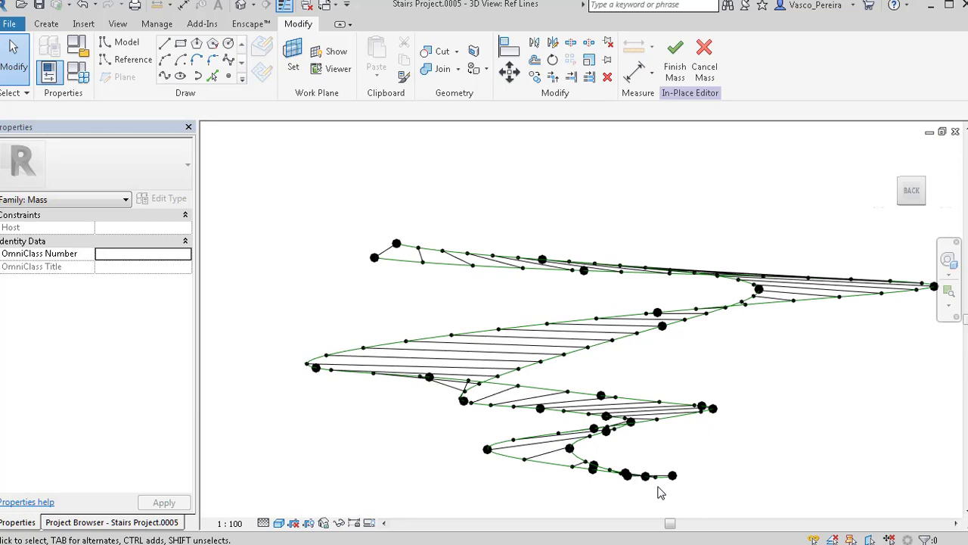
scroll(261, 346, down, 1)
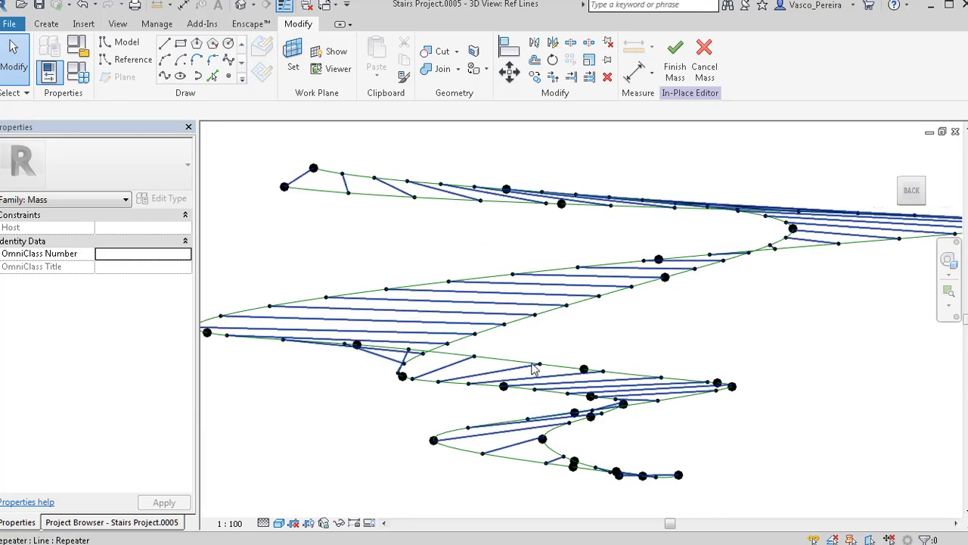
scroll(363, 352, down, 3)
shift+middle_drag(429, 257, 452, 211)
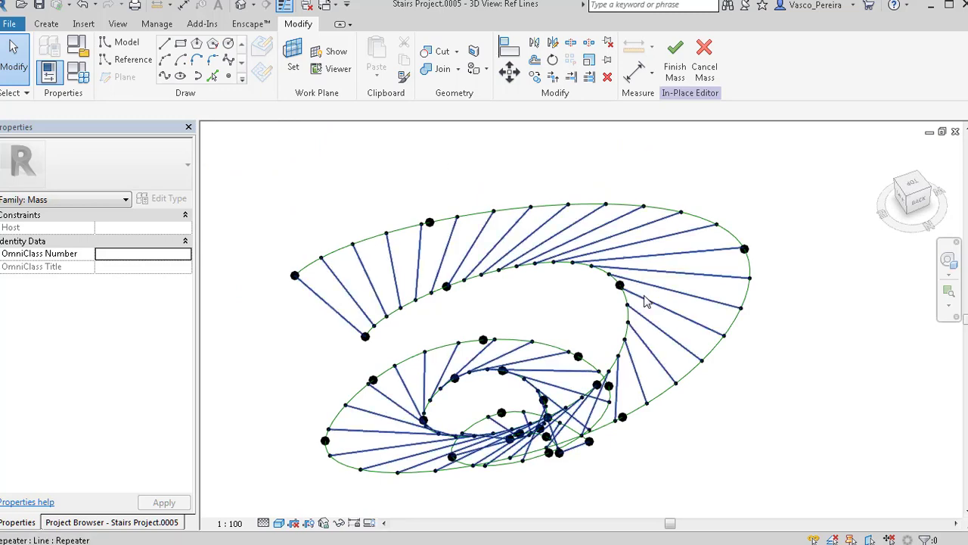
click(669, 272)
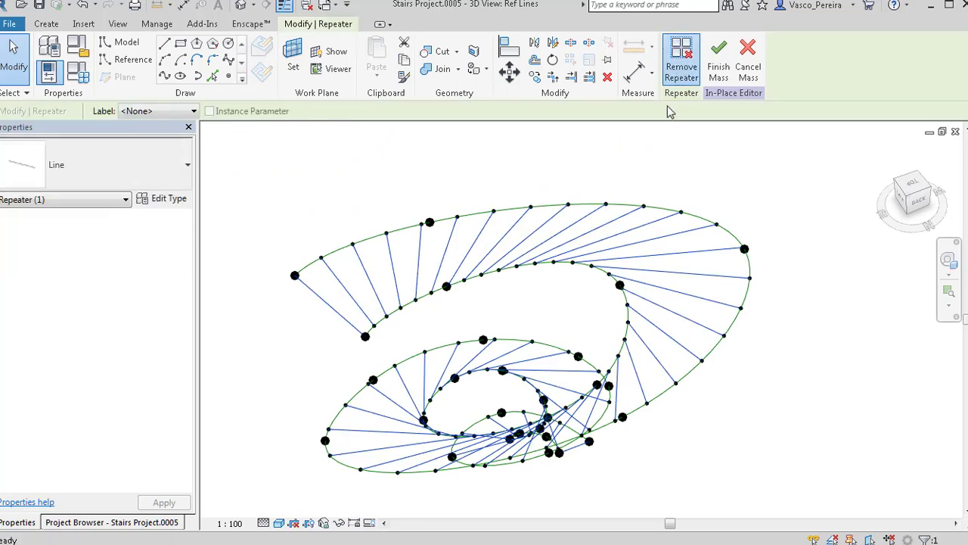
click(681, 60)
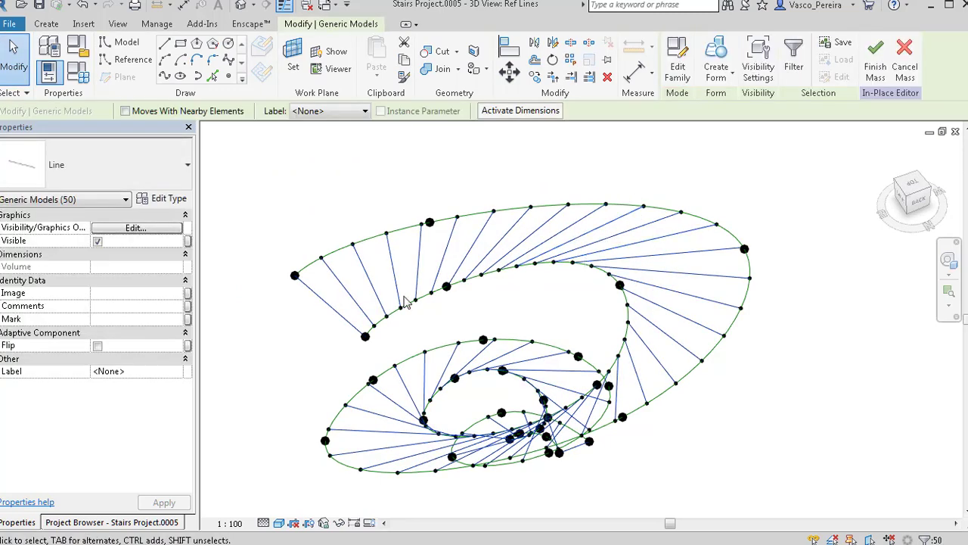
click(717, 59)
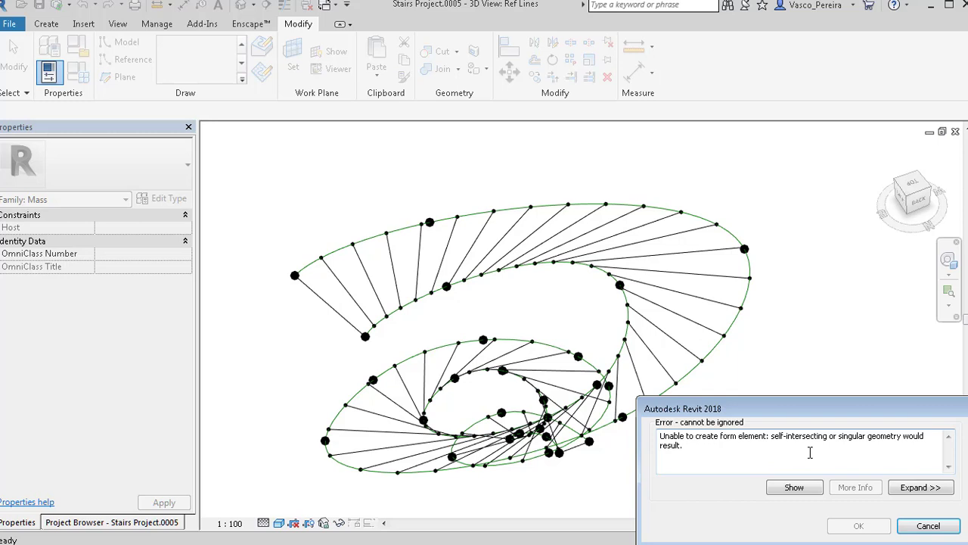
click(928, 526)
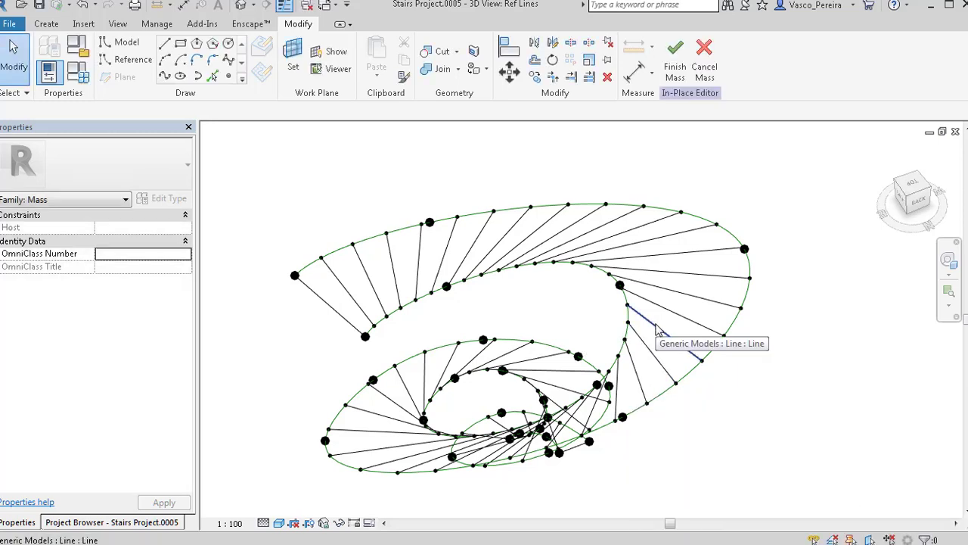
click(656, 329)
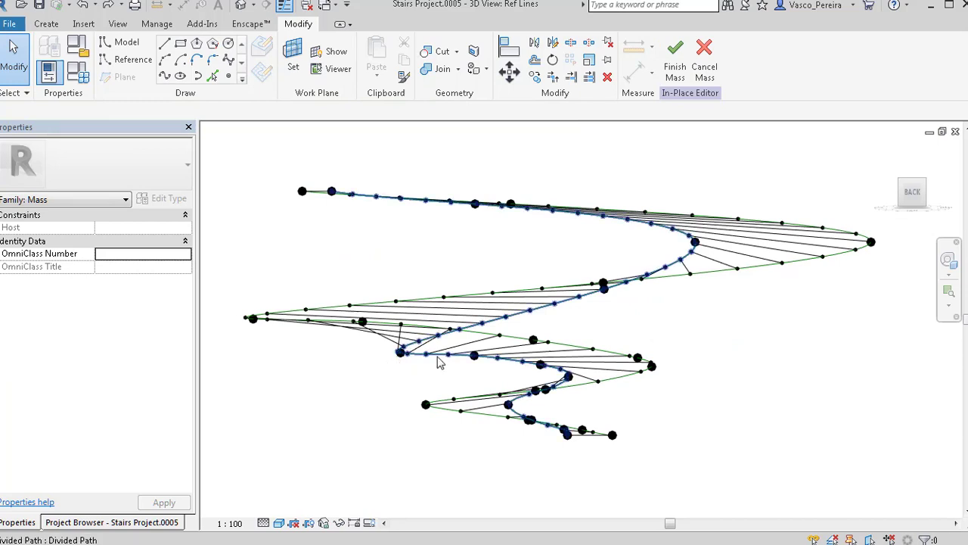
- Inspect the spanning lines closely and open one Line component's family for editing
scroll(590, 454, up, 10)
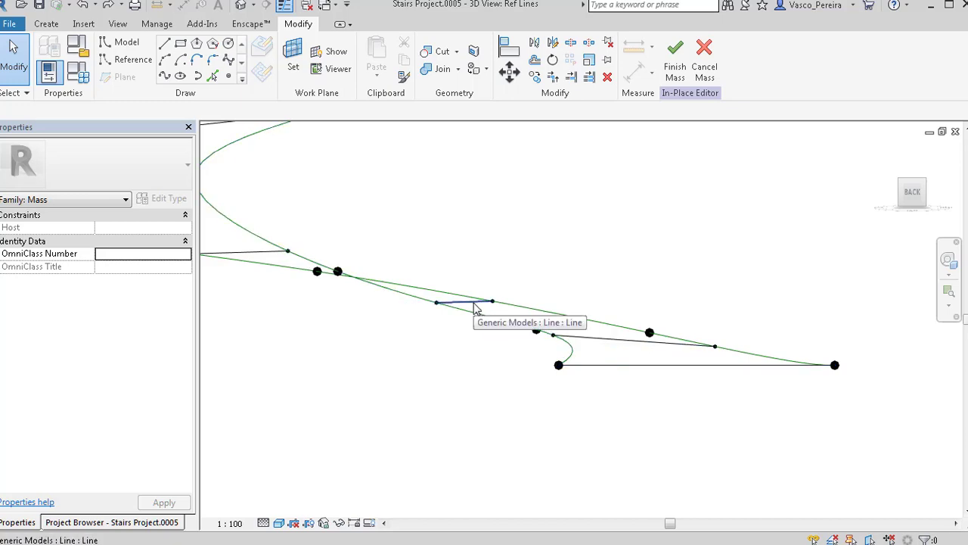
shift+middle_drag(595, 344, 490, 306)
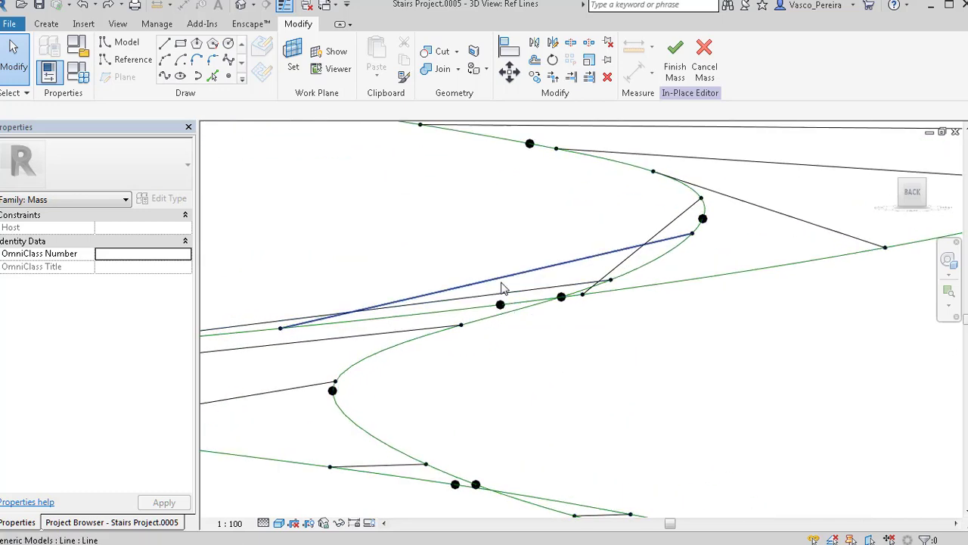
scroll(513, 278, down, 5)
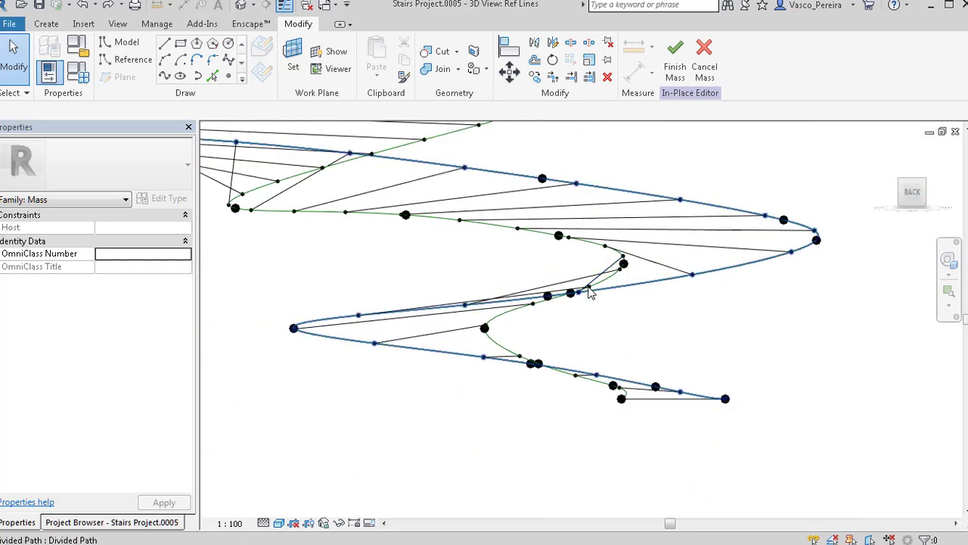
shift+middle_drag(625, 263, 660, 348)
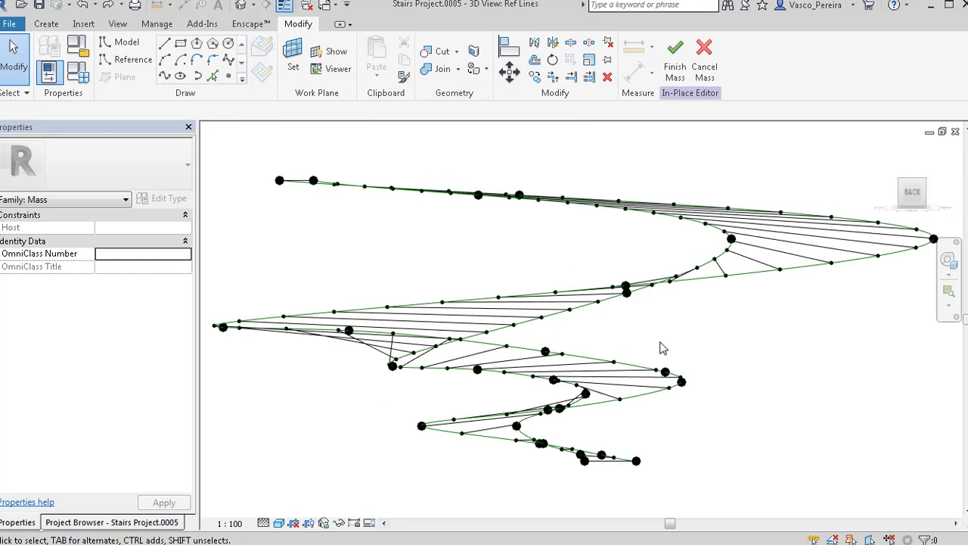
double_click(624, 372)
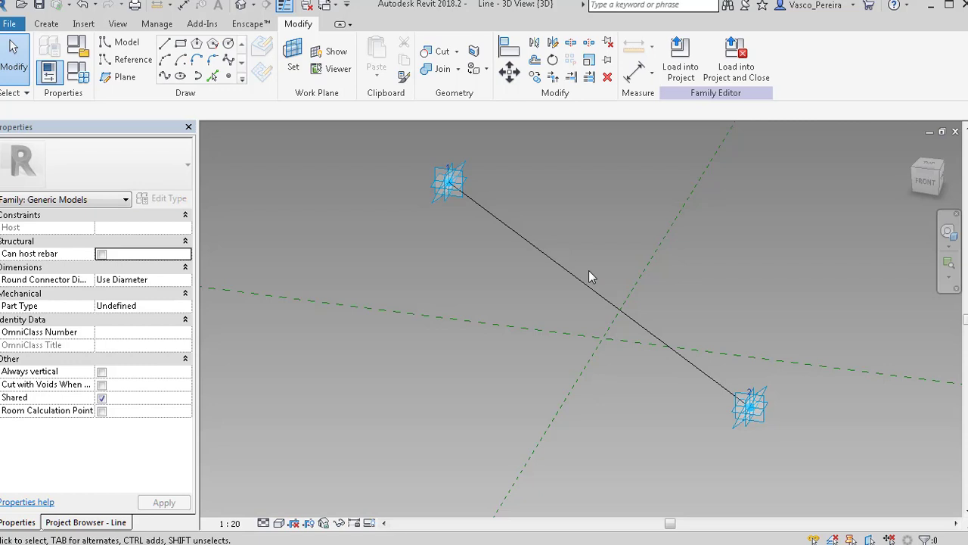
- Make the family's line a reference line and host a reference point on it
click(562, 265)
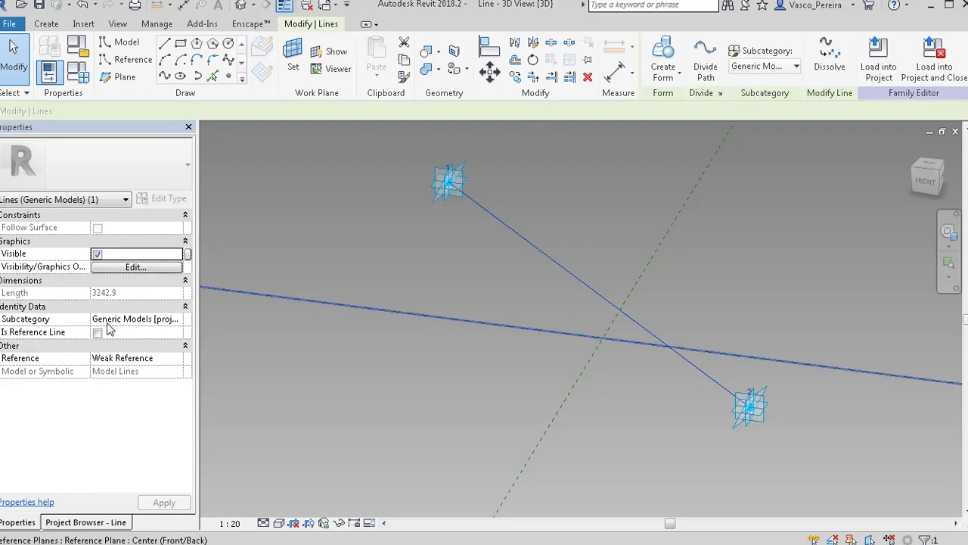
click(99, 334)
key(Escape)
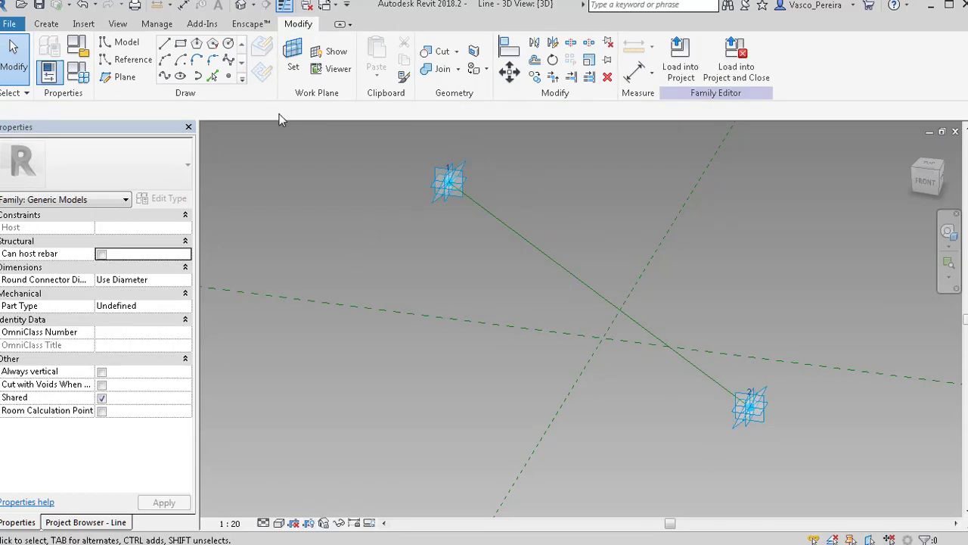
click(233, 78)
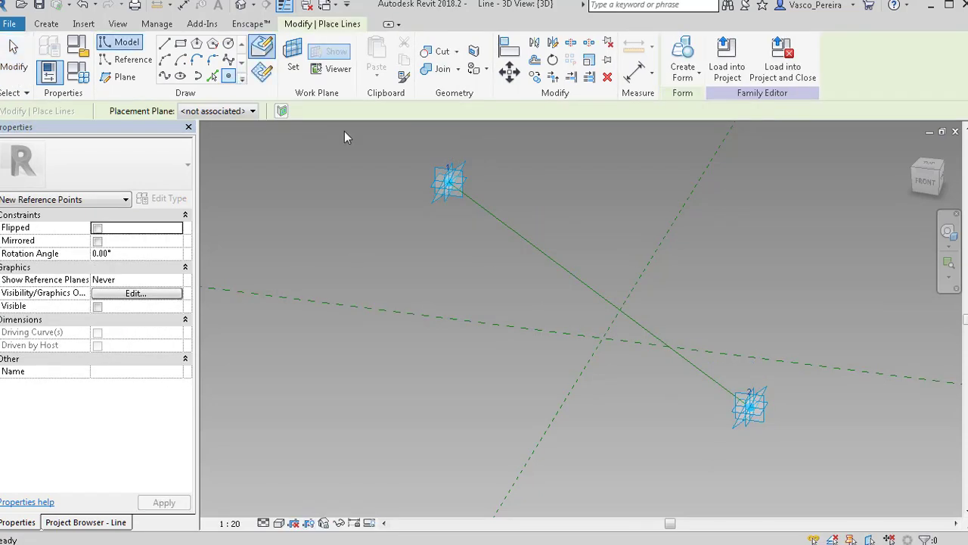
click(481, 207)
key(Escape)
- Set the hosted point's Normalized Curve Parameter to 0.03 and load the family into the project
drag(388, 153, 551, 235)
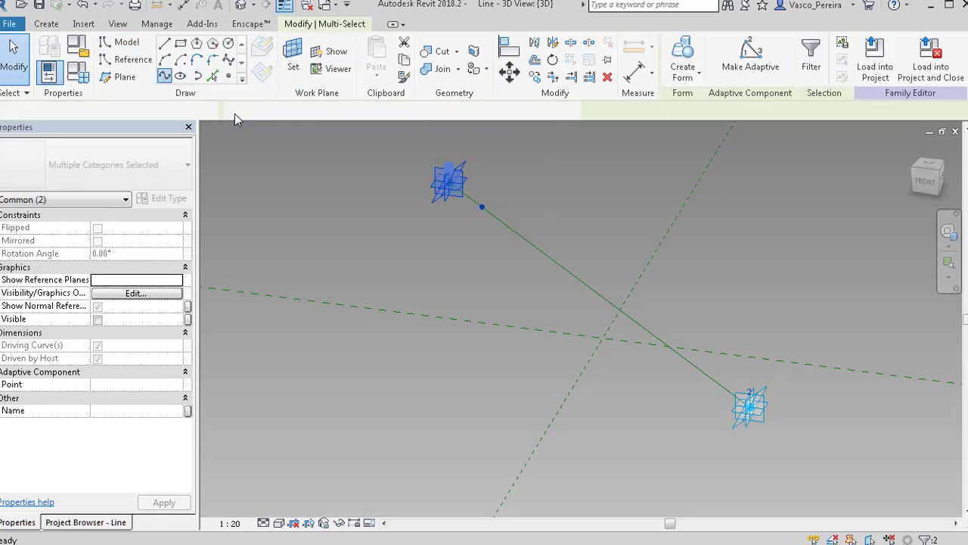
click(432, 266)
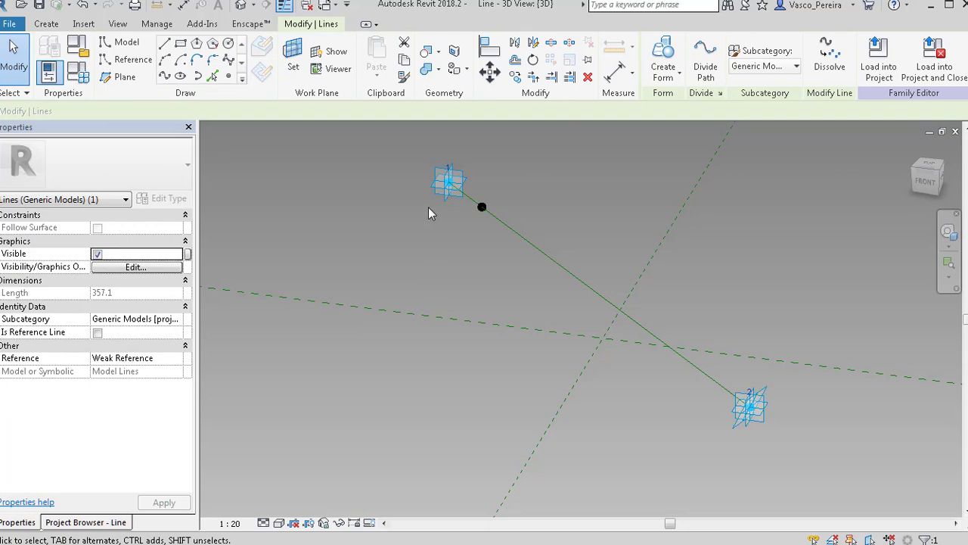
scroll(439, 225, up, 5)
click(459, 225)
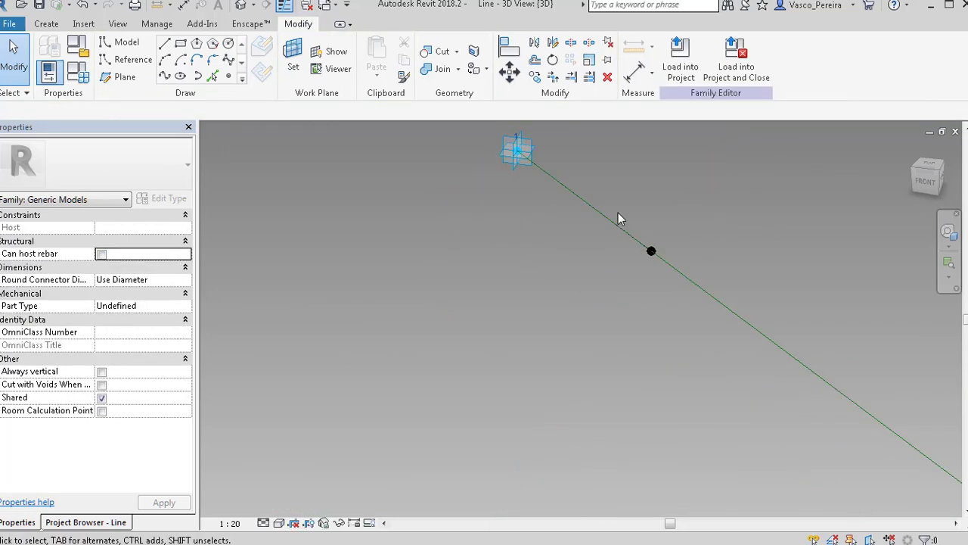
drag(540, 220, 732, 302)
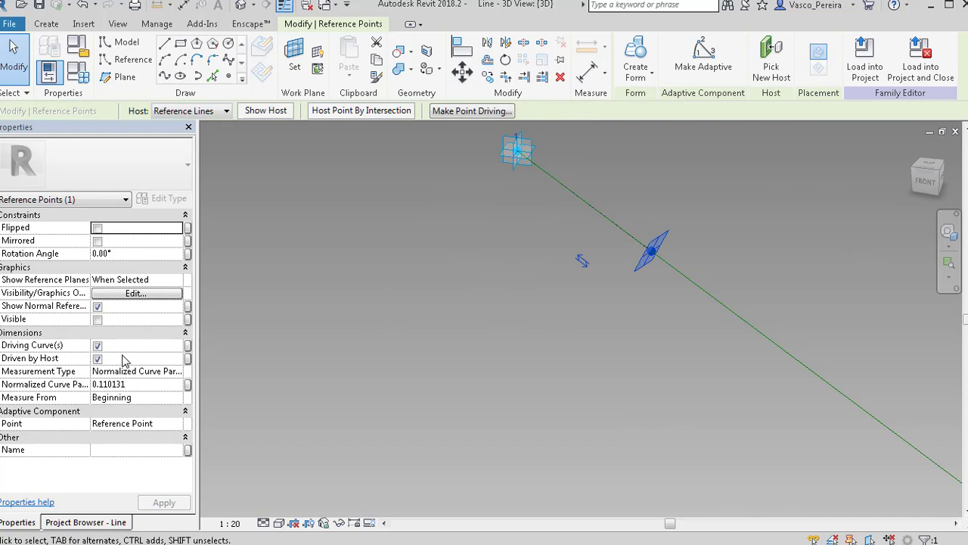
click(141, 385)
key(BackSpace)
text(.0)
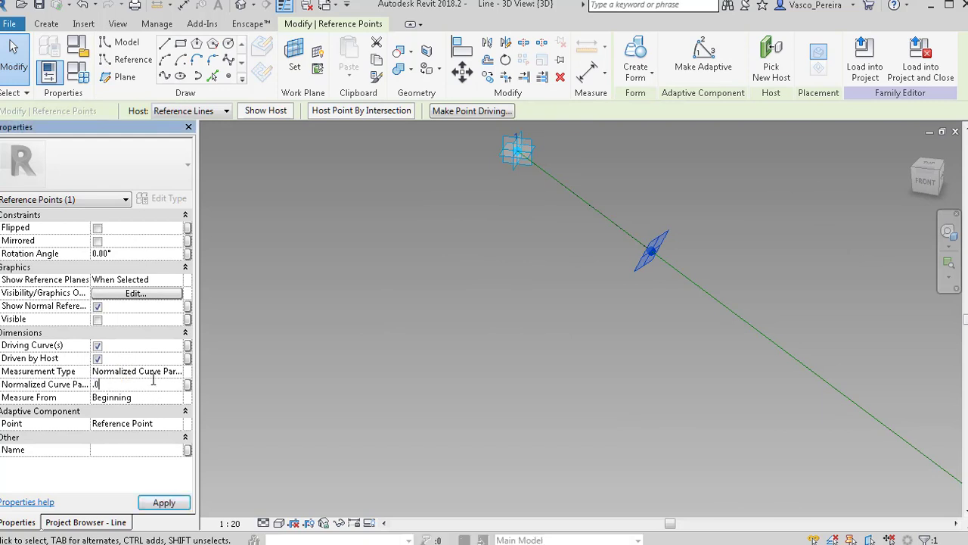
text(50000)
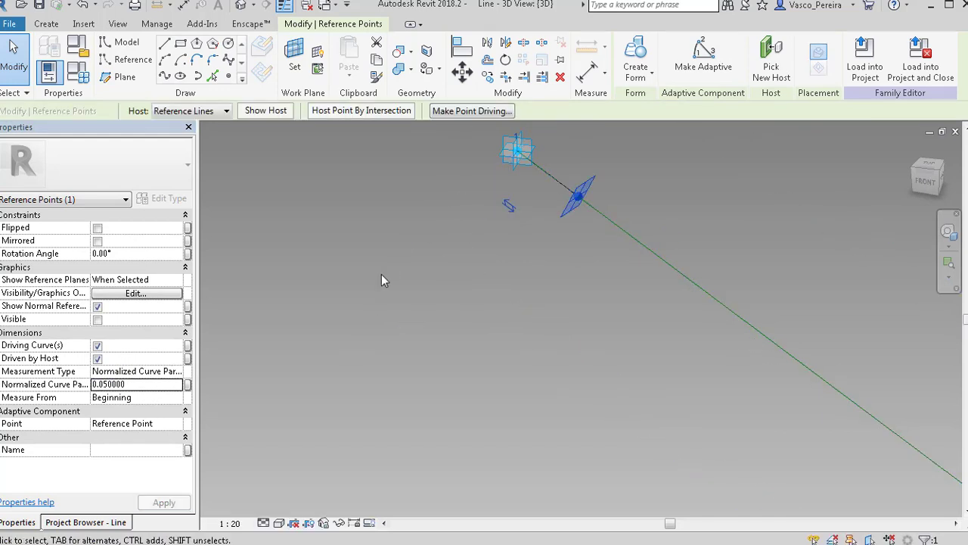
click(159, 384)
drag(159, 384, 99, 401)
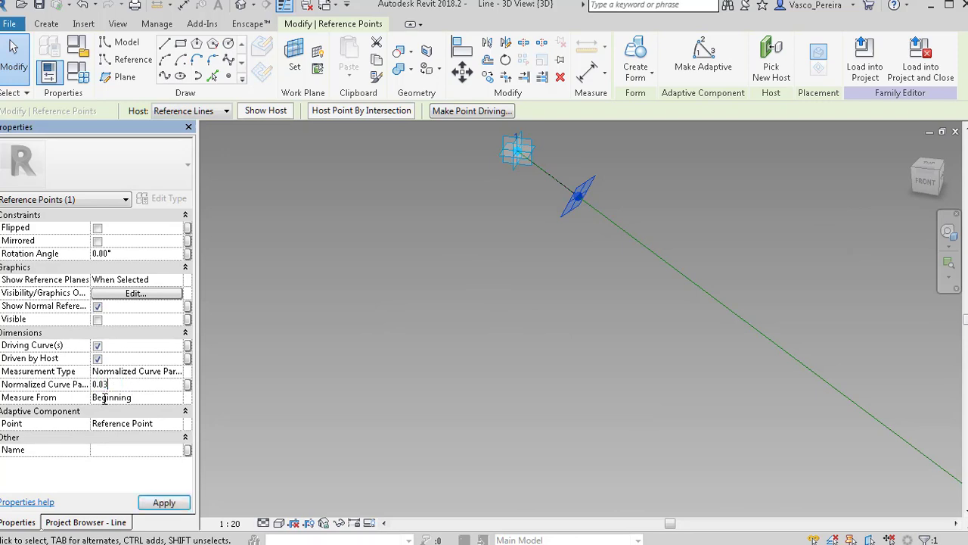
key(Return)
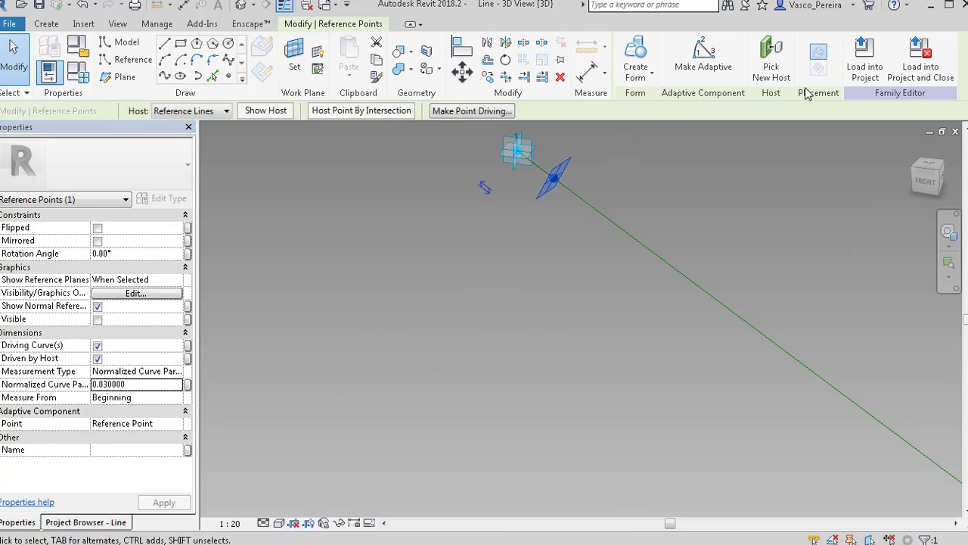
click(865, 56)
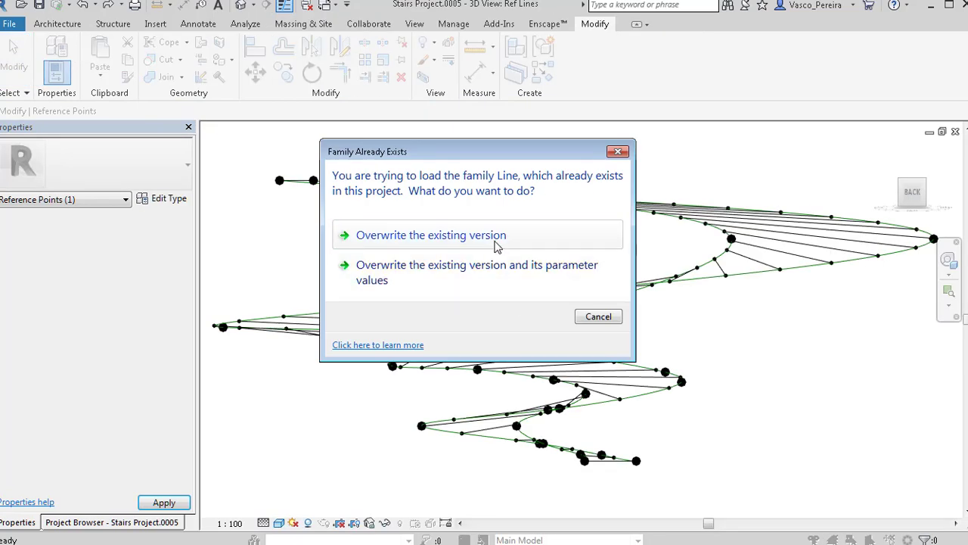
- Overwrite the existing Line family and return to editing the in-place mass
click(559, 241)
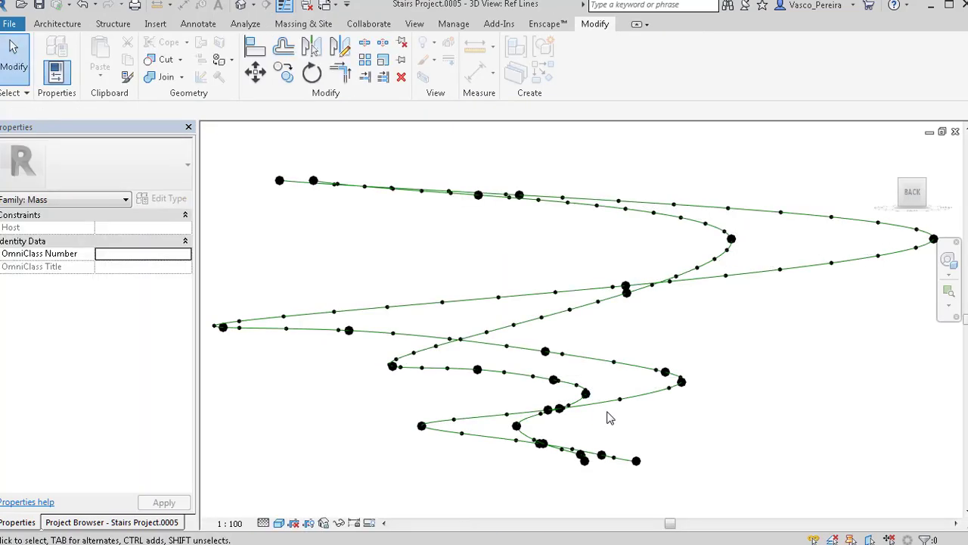
click(96, 4)
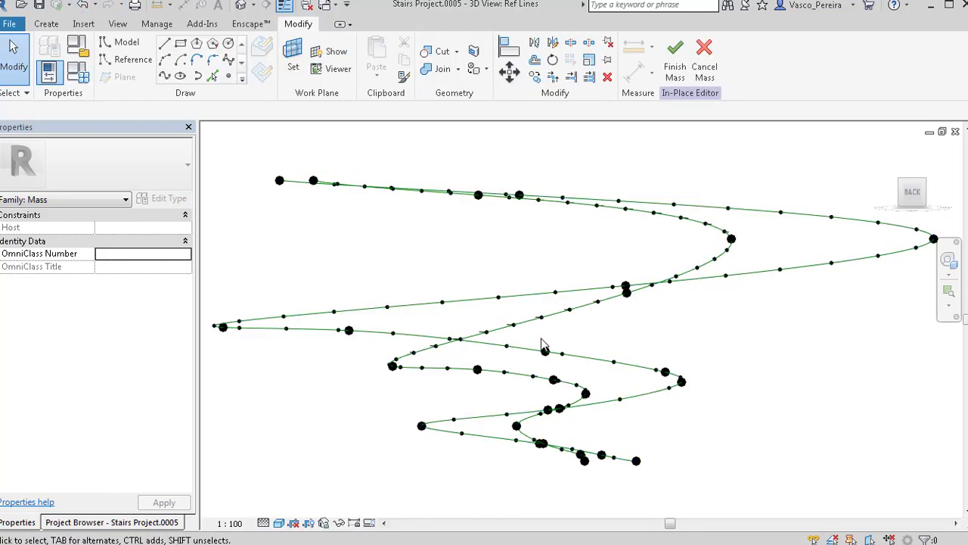
scroll(543, 330, up, 1)
scroll(596, 339, up, 3)
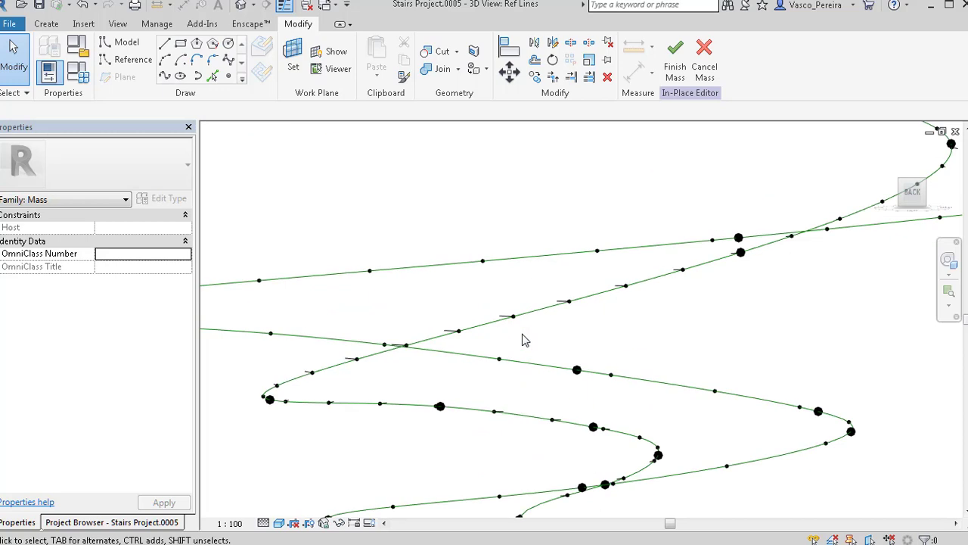
click(576, 294)
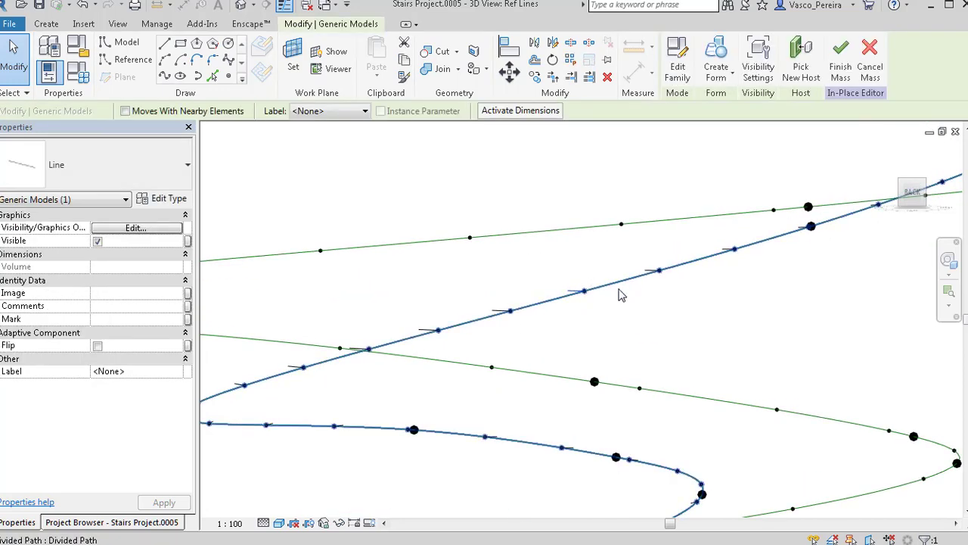
click(619, 295)
- Zoom, pan and orbit to inspect the new tick profiles along the spiral paths
scroll(619, 295, up, 1)
scroll(560, 303, up, 2)
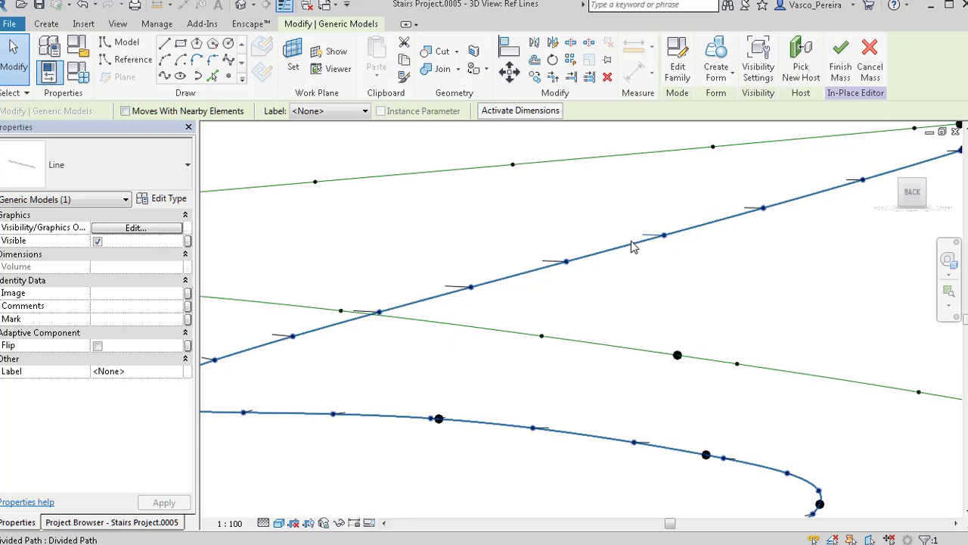
middle_drag(538, 328, 553, 279)
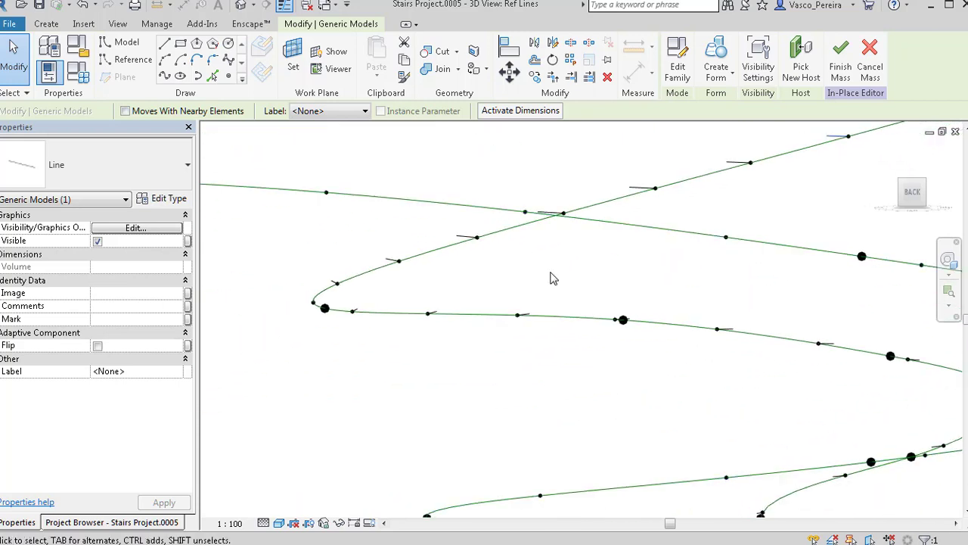
drag(280, 294, 361, 339)
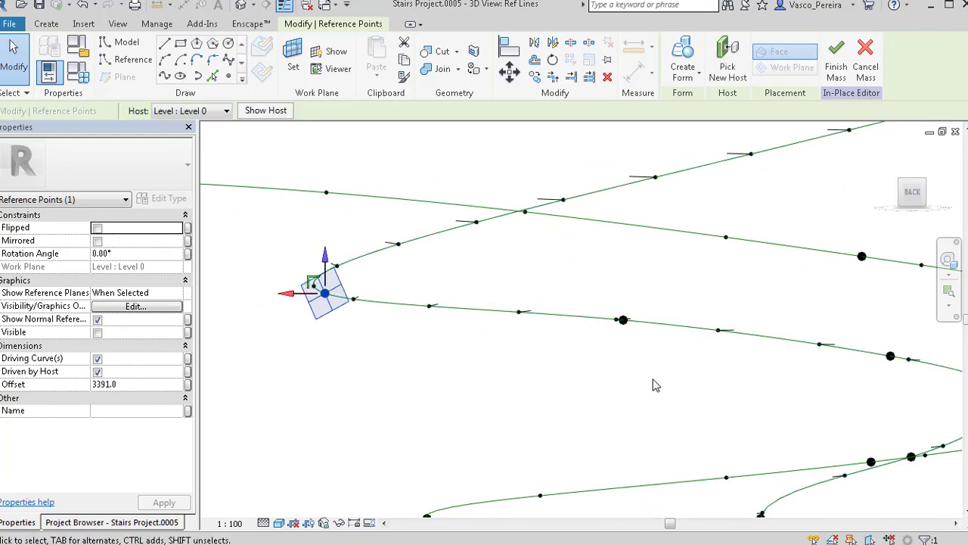
middle_drag(655, 385, 443, 245)
shift+middle_drag(542, 308, 601, 249)
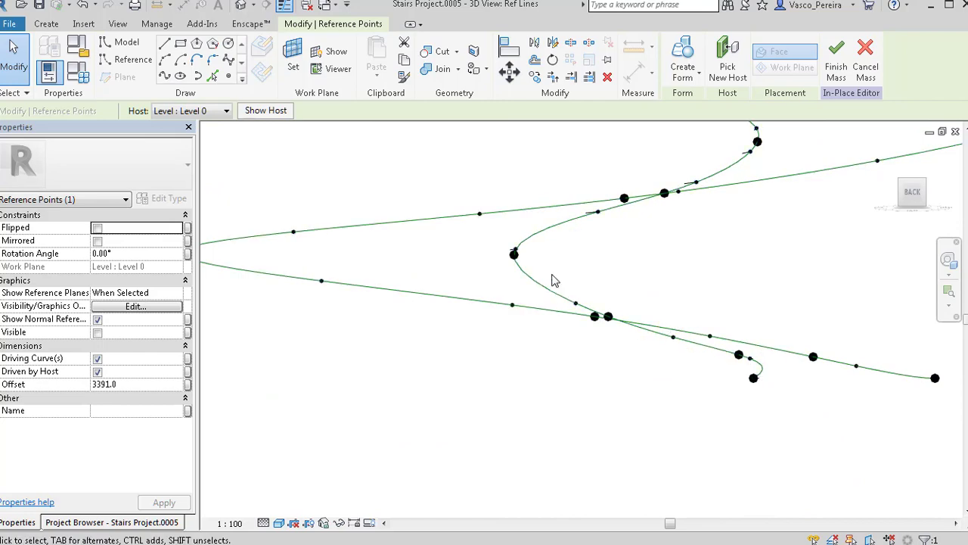
shift+middle_drag(696, 237, 837, 393)
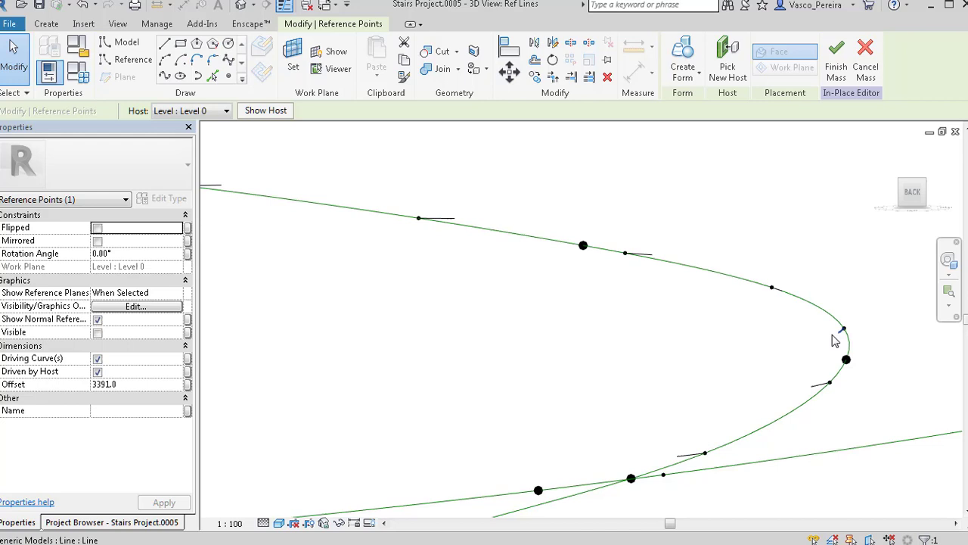
- Loft a solid form through all 50 Line profiles and view it from above
click(685, 456)
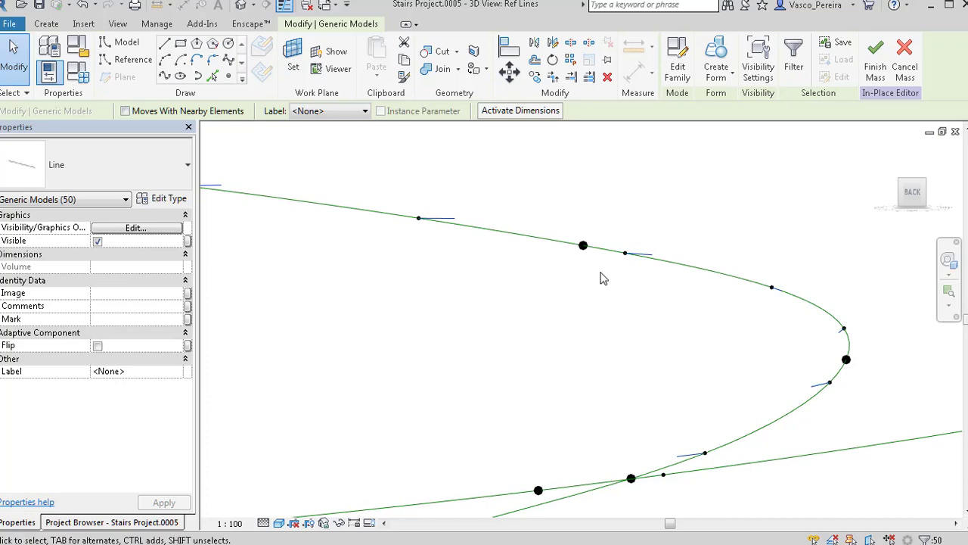
click(716, 61)
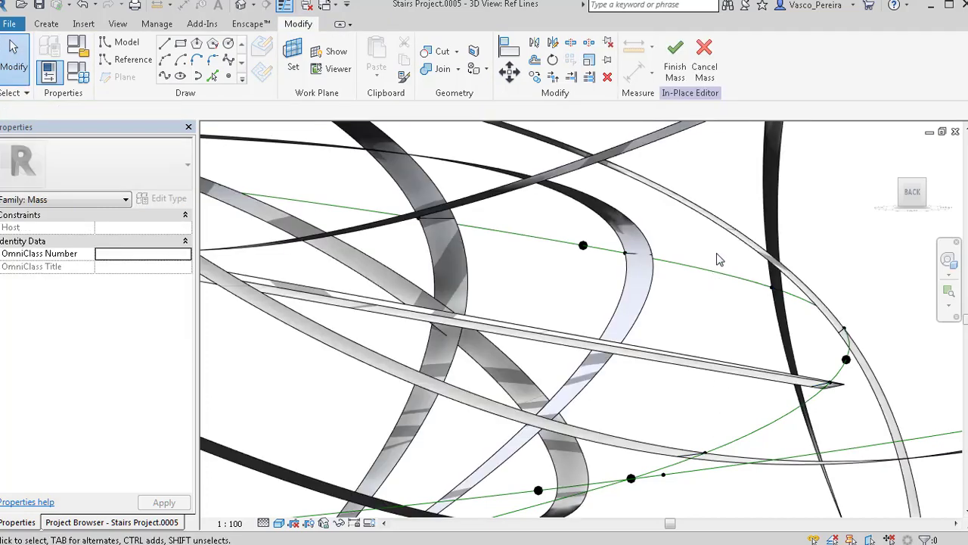
shift+middle_drag(709, 256, 370, 277)
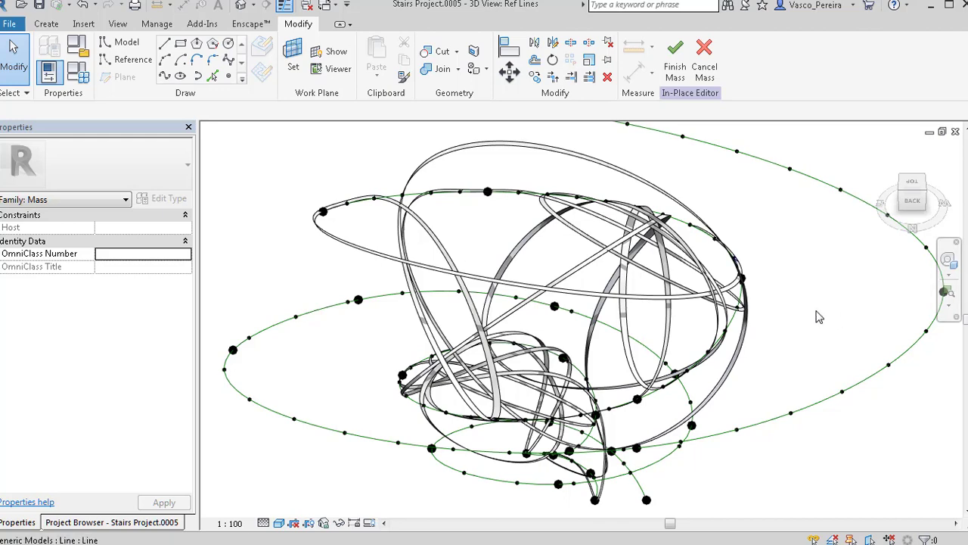
- Zoom and orbit to view the spiral reference lines and their short profiles
scroll(819, 317, up, 5)
click(828, 194)
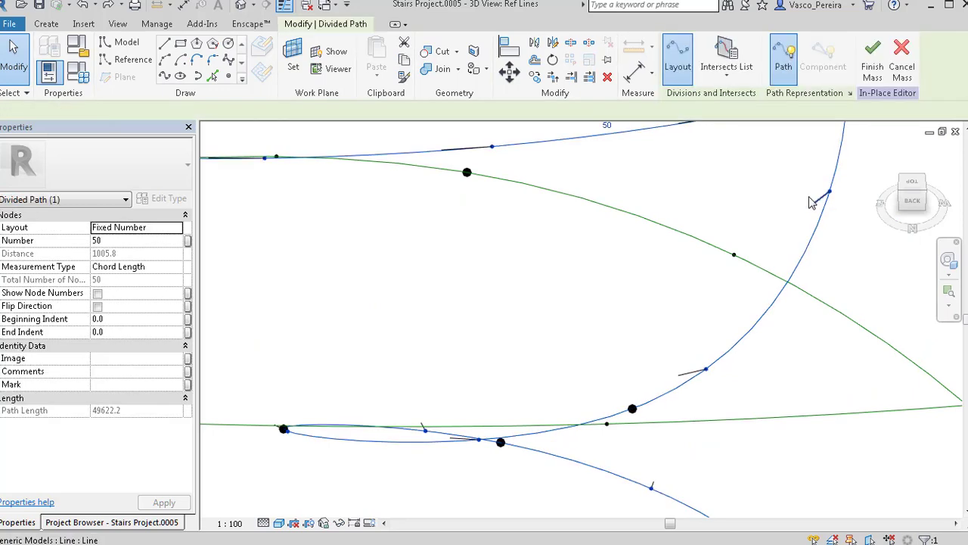
click(818, 202)
shift+middle_drag(638, 391, 314, 402)
scroll(281, 385, up, 4)
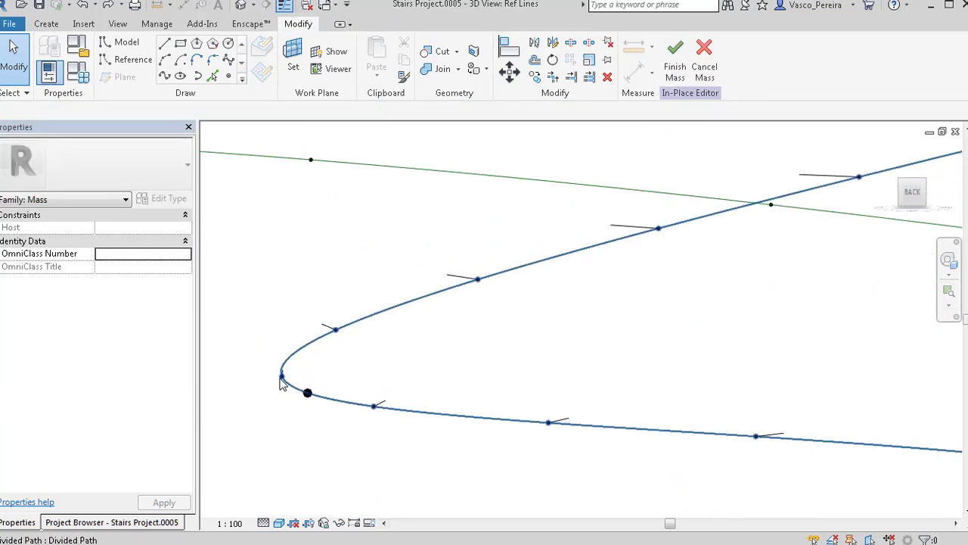
scroll(529, 309, down, 5)
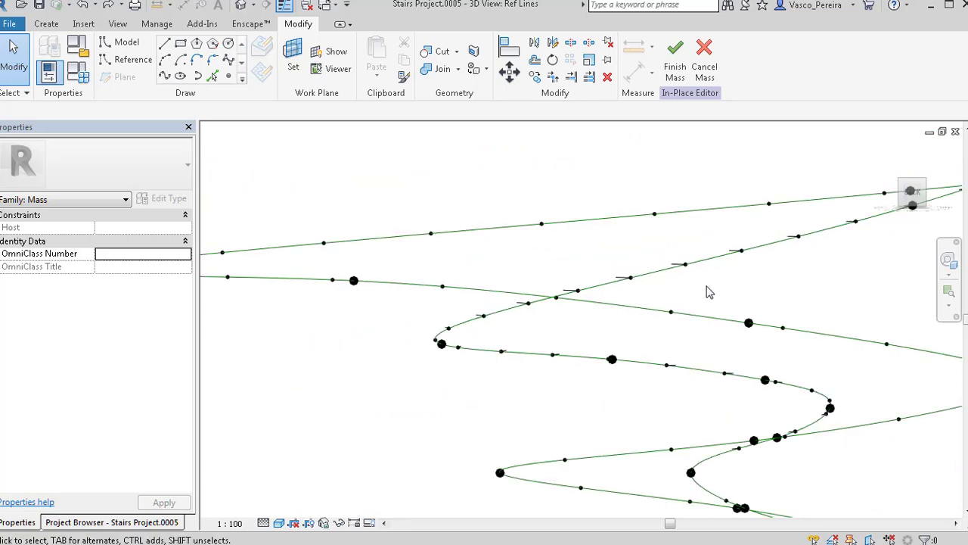
middle_drag(704, 287, 491, 398)
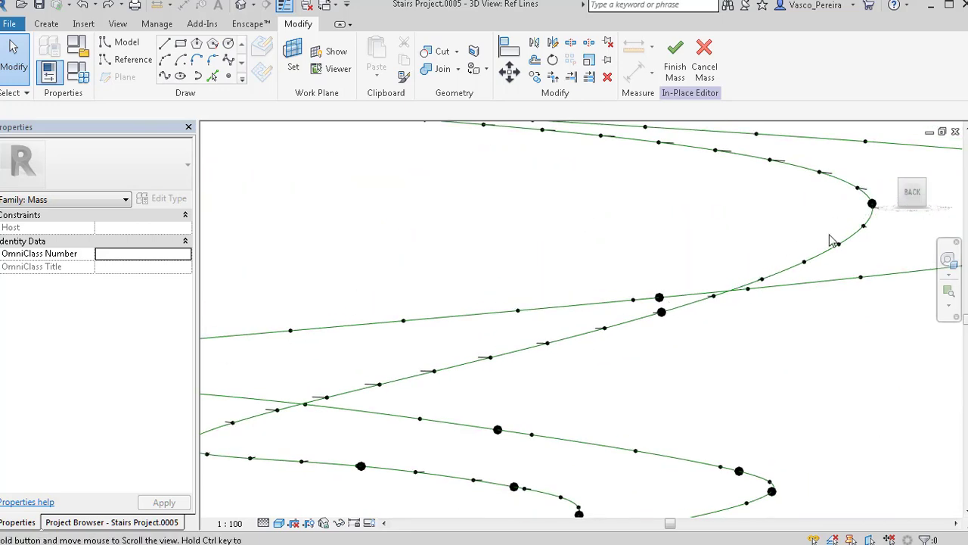
- Bring the upper spiral turns into view and select one short profile line
middle_drag(832, 237, 835, 313)
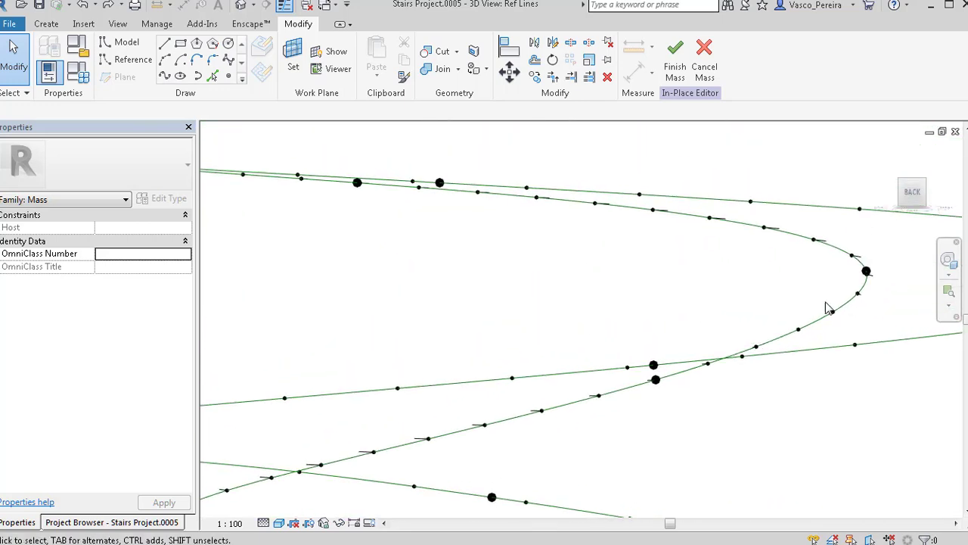
scroll(500, 210, down, 5)
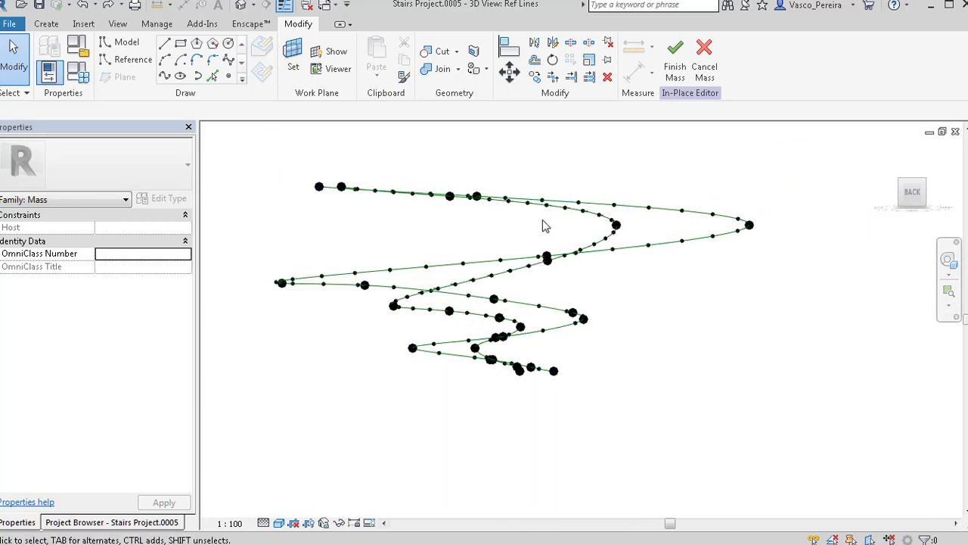
scroll(569, 213, up, 6)
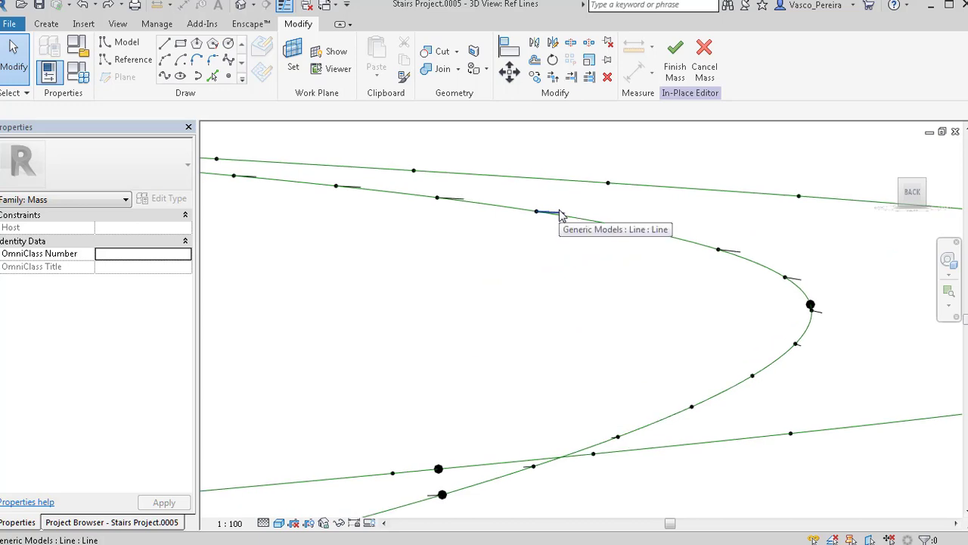
click(560, 214)
key(Escape)
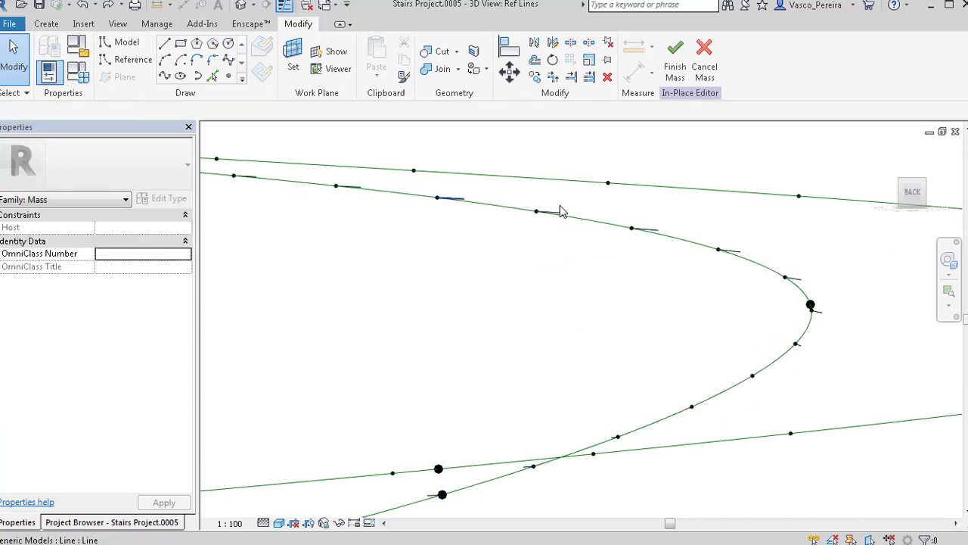
click(559, 214)
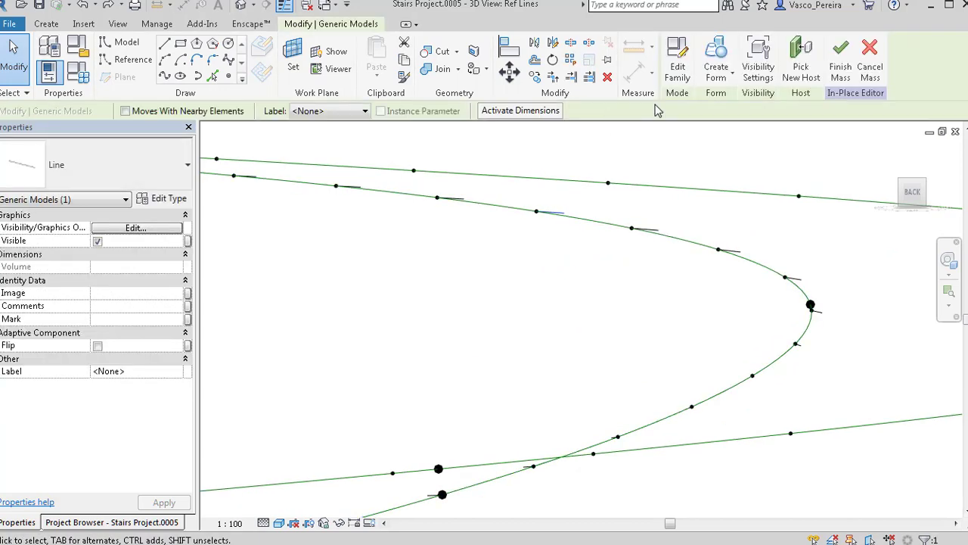
- In the Line family, add a reference point, move it right and make it adaptive
click(678, 72)
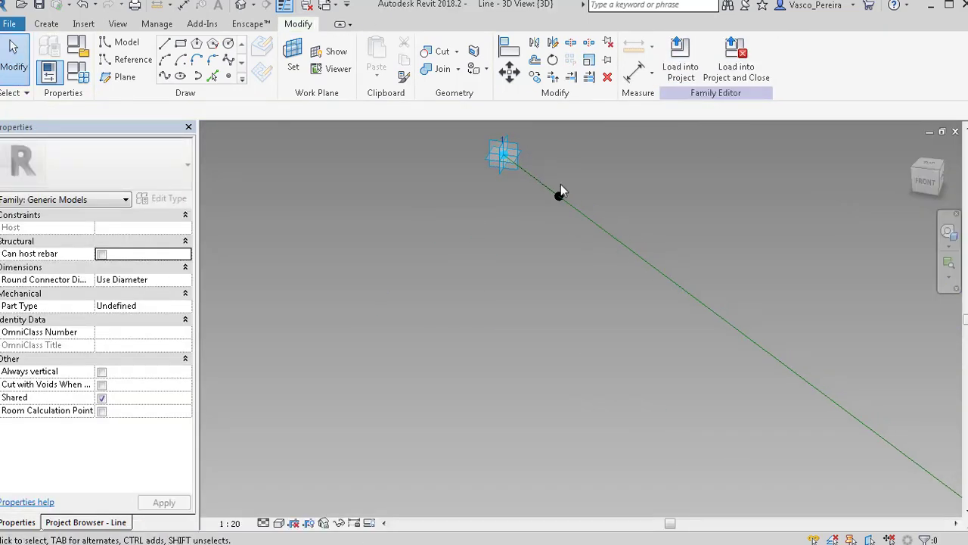
drag(541, 152, 546, 189)
click(228, 76)
key(Escape)
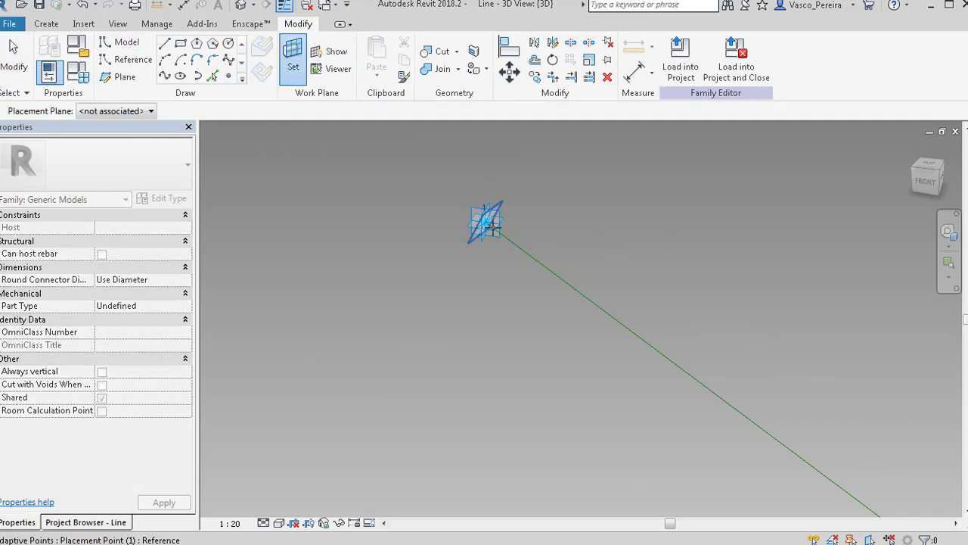
key(Return)
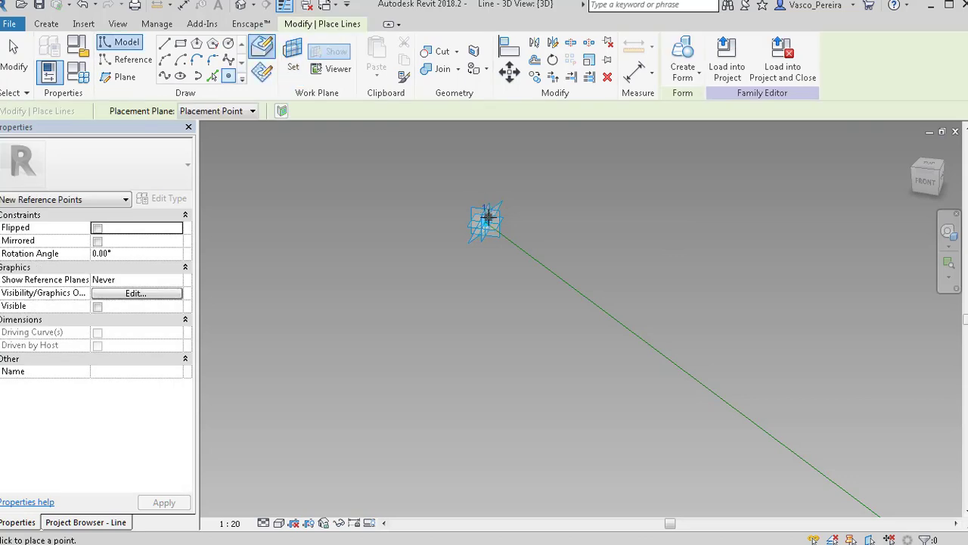
key(Escape)
click(484, 221)
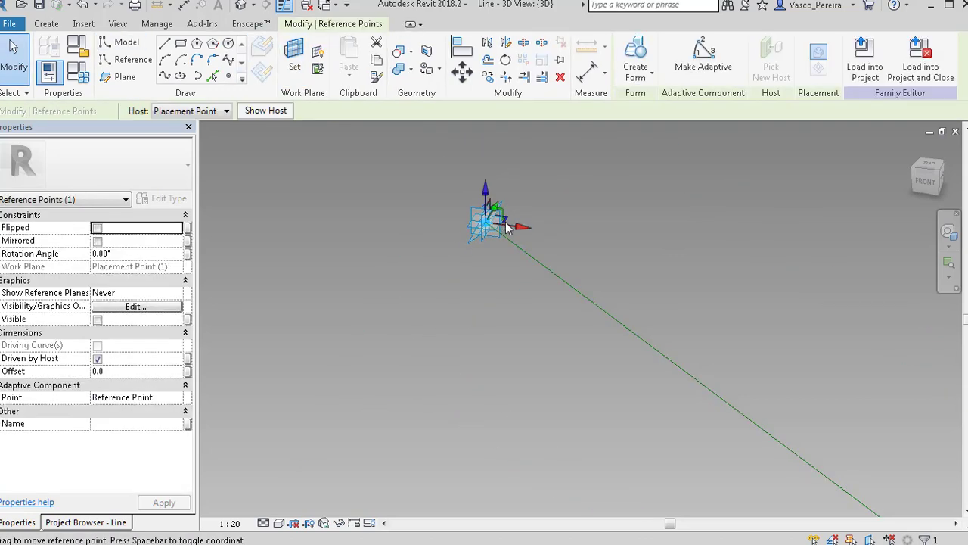
drag(484, 222, 655, 244)
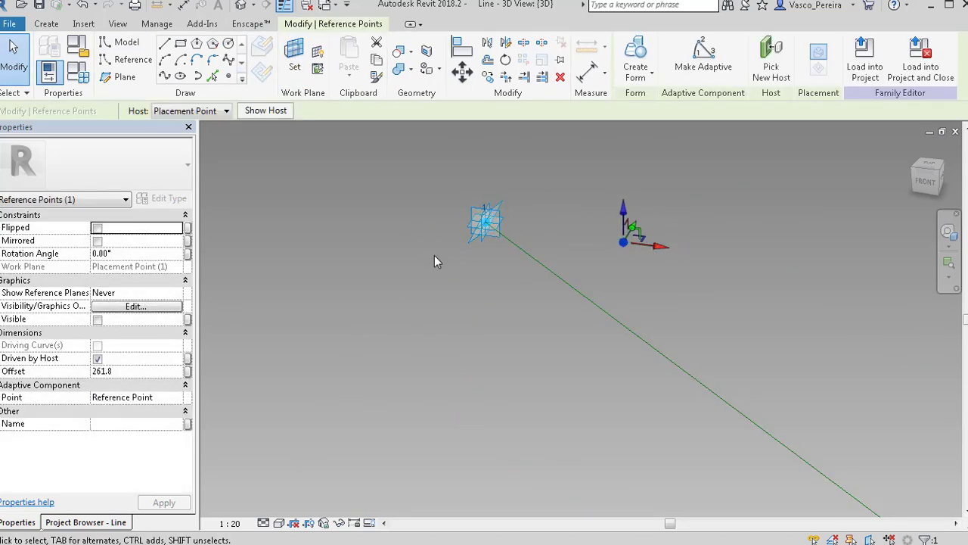
click(703, 57)
- Join the two adaptive points with a 262-long line and load the family into the project
click(485, 225)
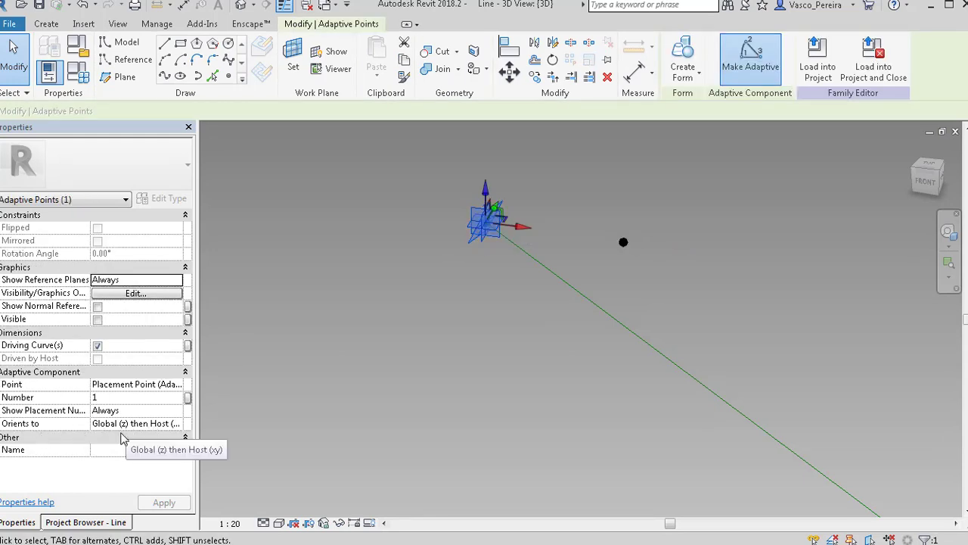
drag(372, 173, 719, 280)
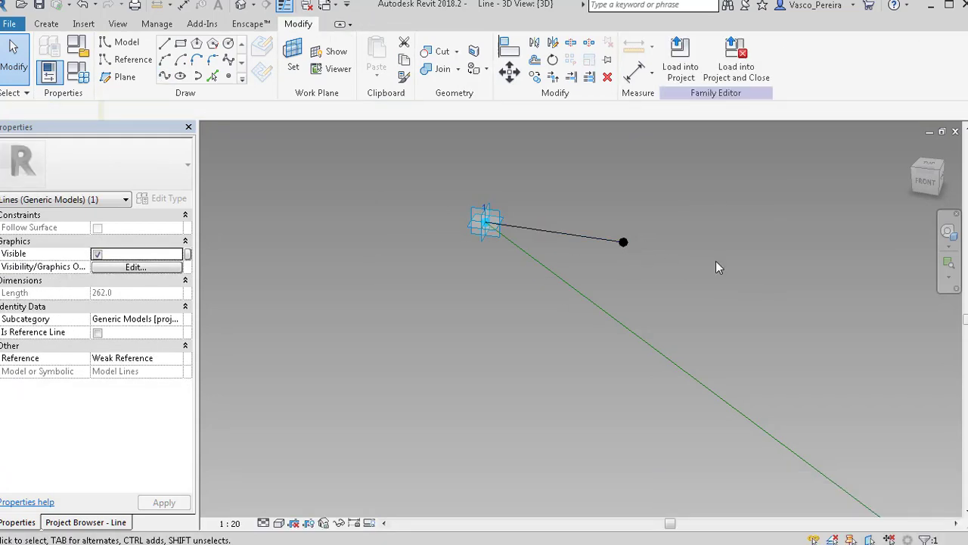
click(715, 261)
click(925, 181)
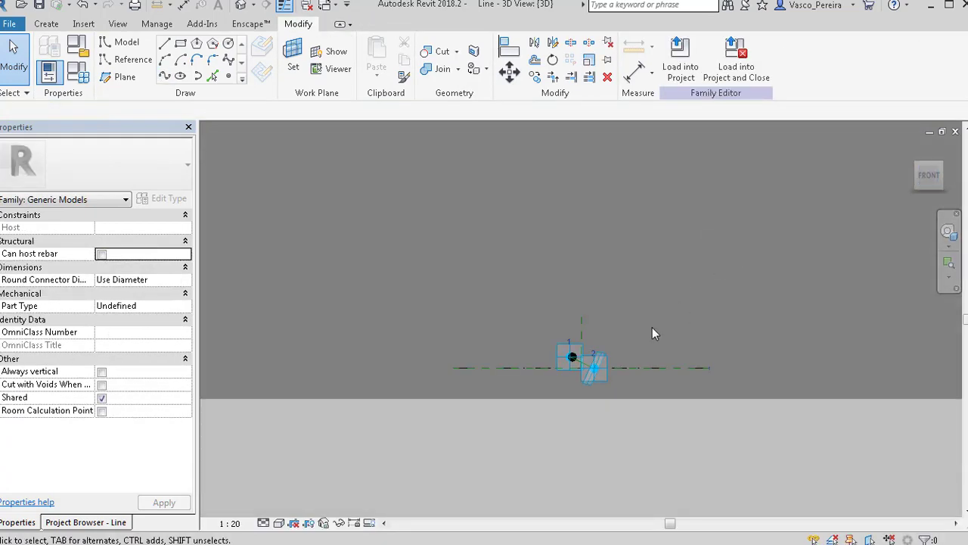
click(735, 64)
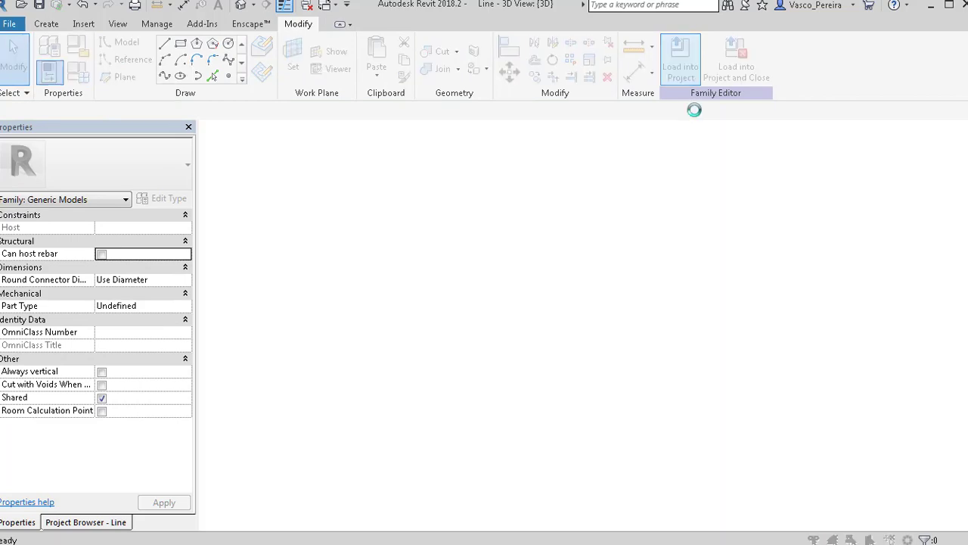
- Overwrite the Line family in the project and select all 50 profile line instances
click(523, 241)
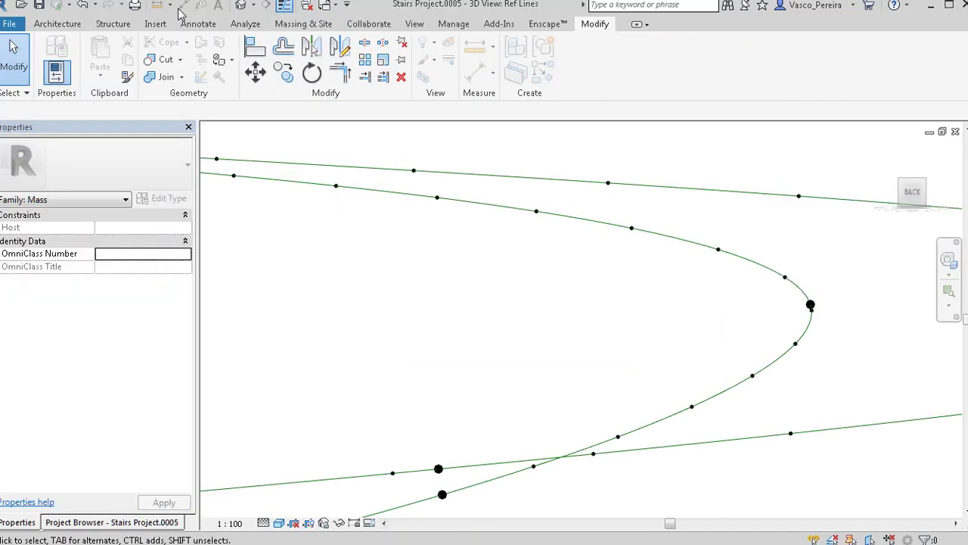
click(88, 4)
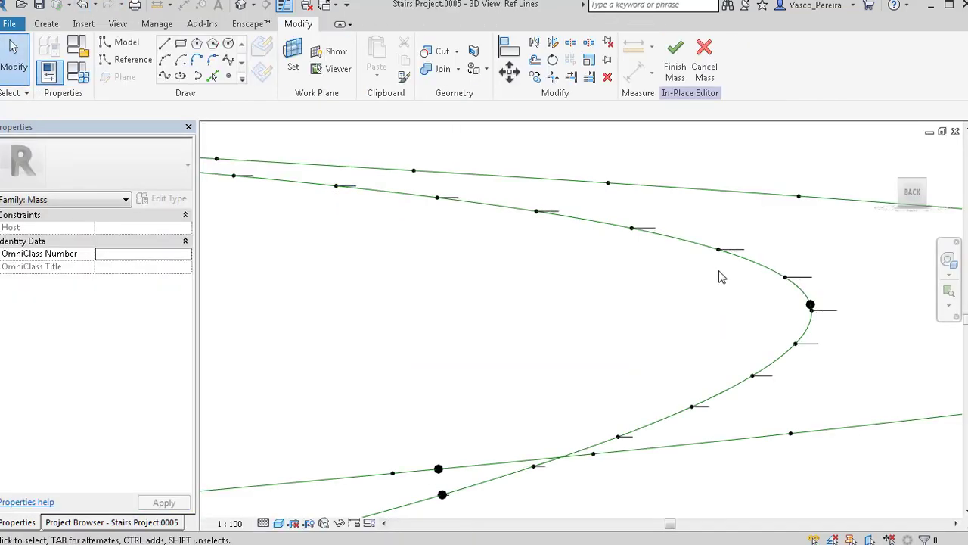
scroll(771, 381, up, 3)
click(755, 376)
key(s)
key(a)
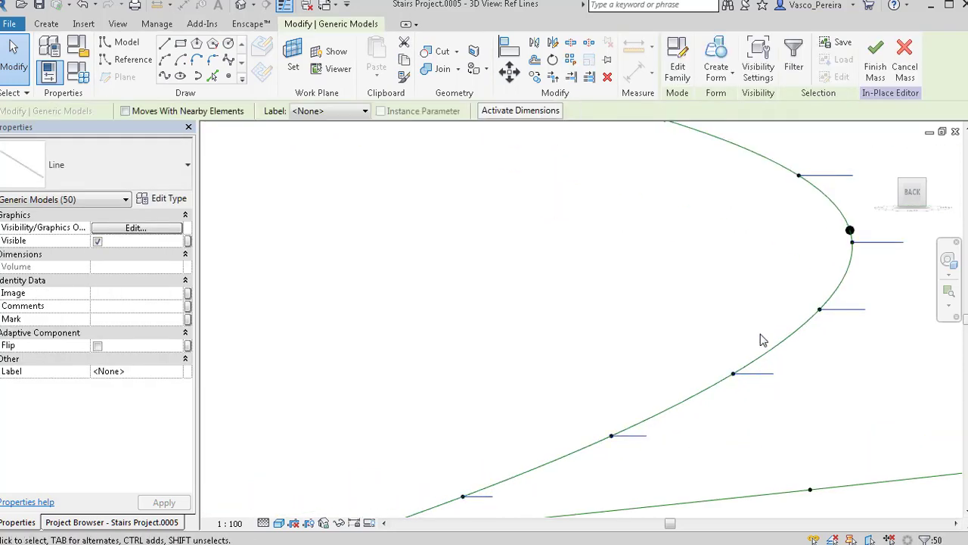
- Create a thin lofted form from the 50 profile lines along the inner spiral path
scroll(745, 242, down, 5)
shift+middle_drag(639, 409, 698, 123)
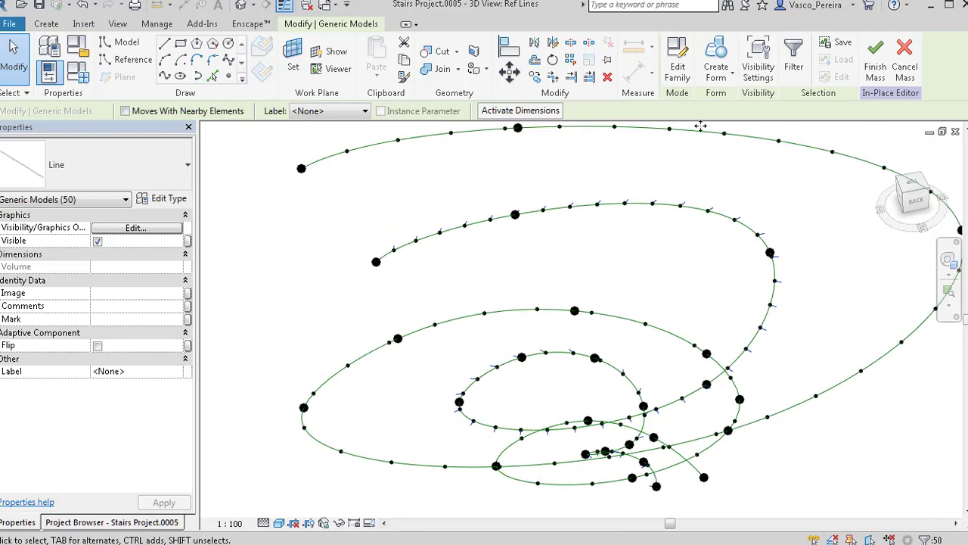
click(716, 59)
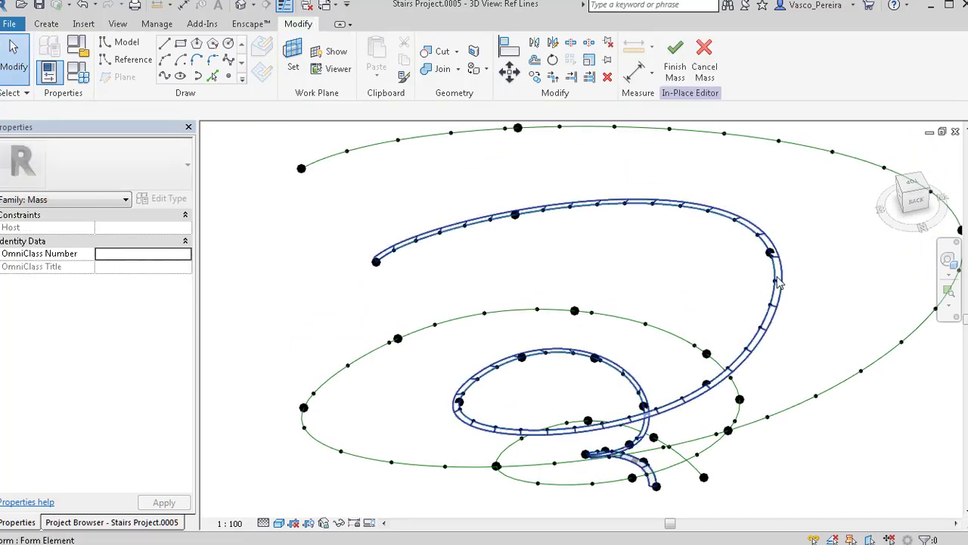
click(761, 325)
shift+middle_drag(740, 389, 715, 294)
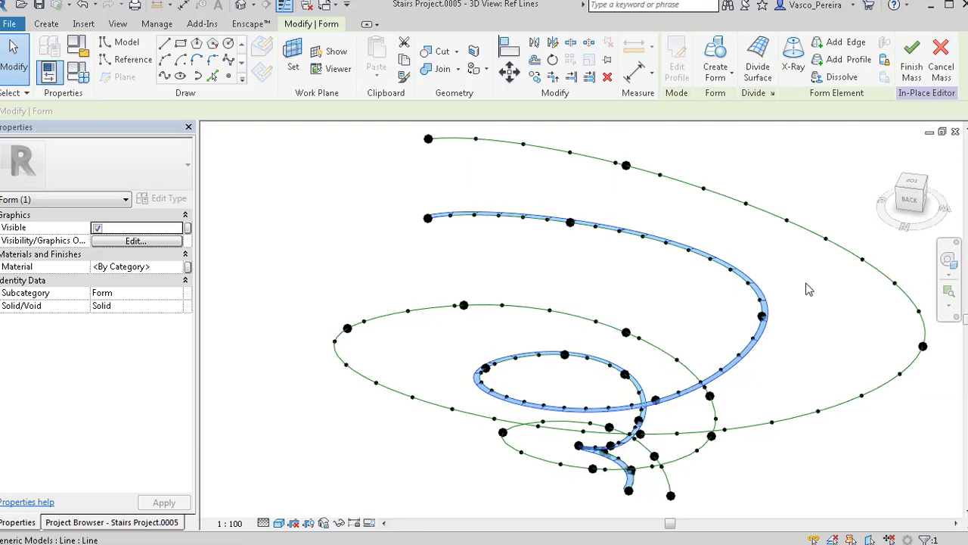
shift+middle_drag(828, 336, 753, 369)
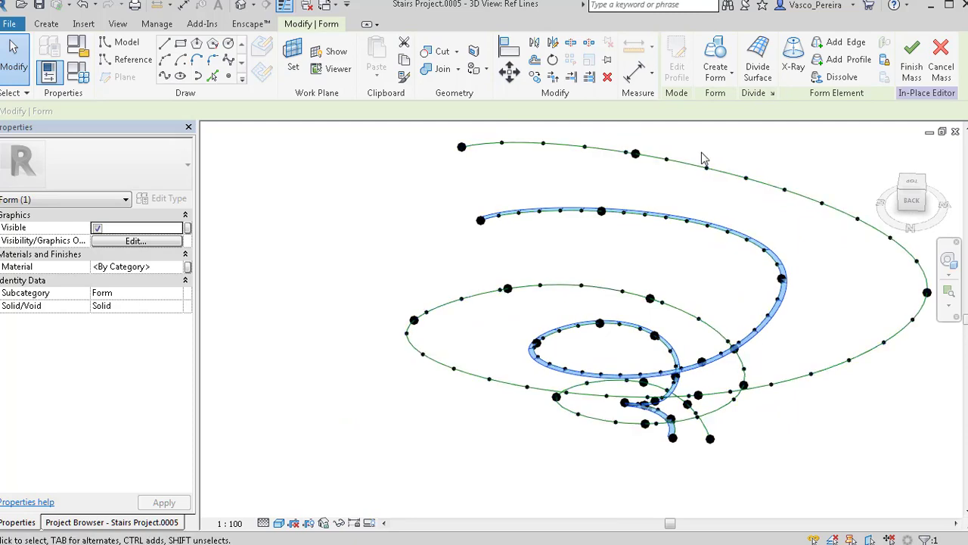
scroll(716, 203, up, 2)
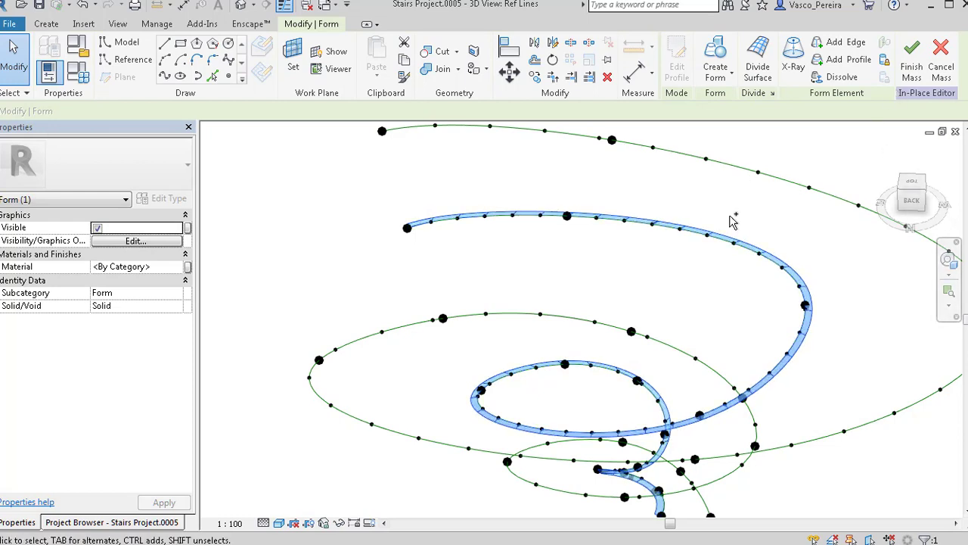
- Make the Line family's reference line a model line and reload it into Stairs, overwriting
click(679, 233)
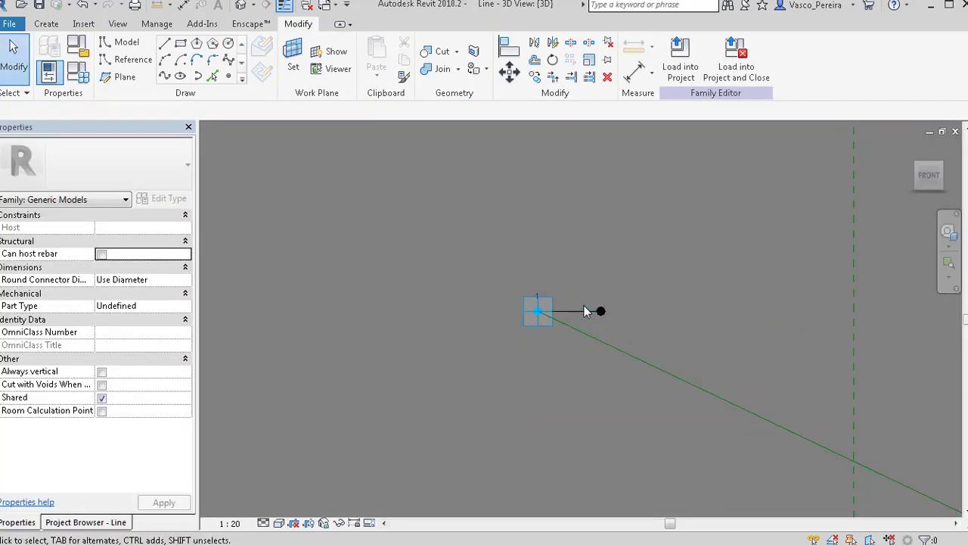
drag(584, 291, 639, 321)
click(639, 319)
scroll(636, 311, down, 4)
shift+middle_drag(637, 279, 665, 304)
click(606, 319)
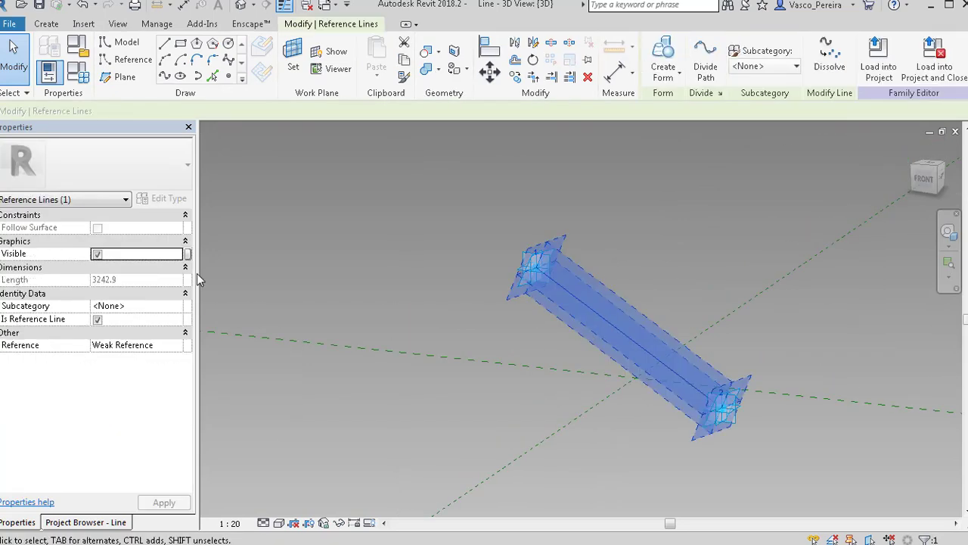
click(99, 320)
click(436, 265)
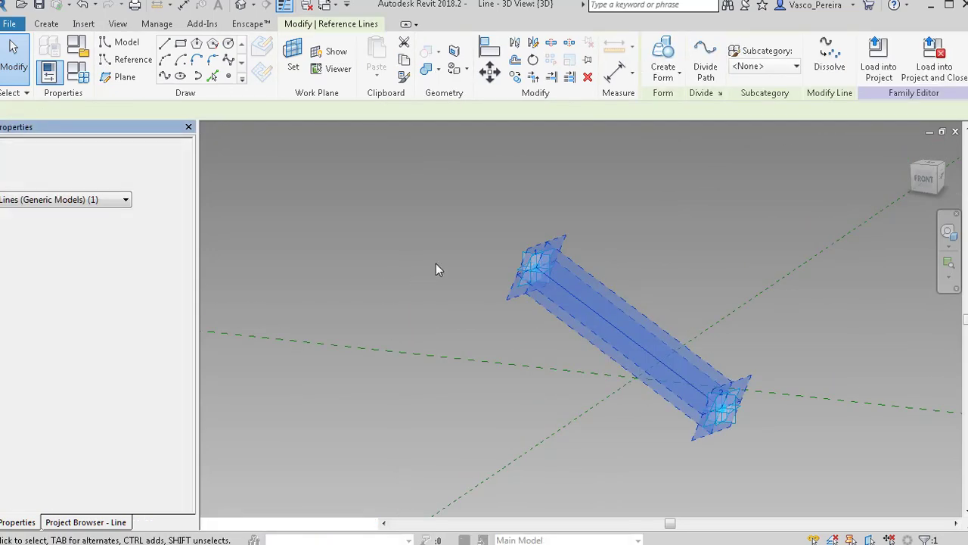
click(670, 71)
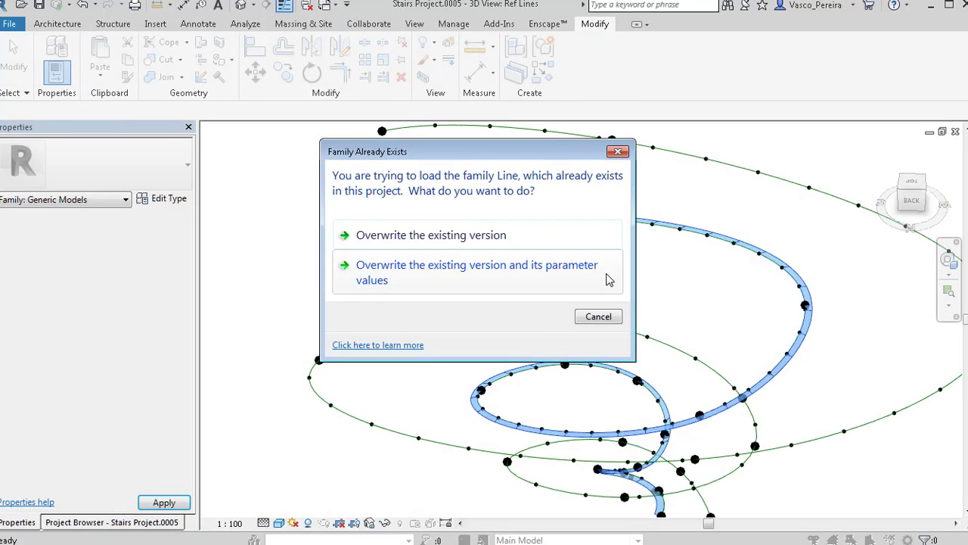
click(476, 238)
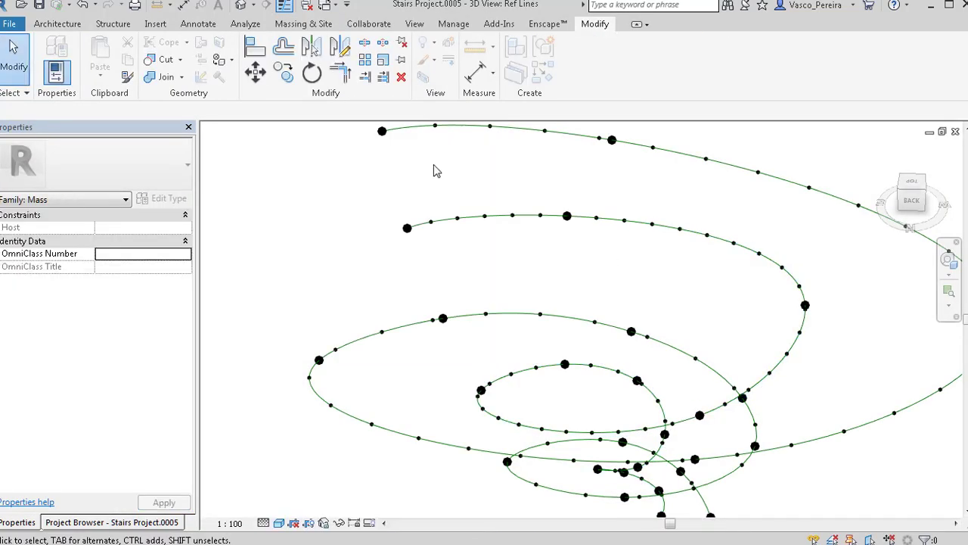
- Undo to restore the Line profiles spanning both spiral paths, then orbit to frame the spiral
click(83, 6)
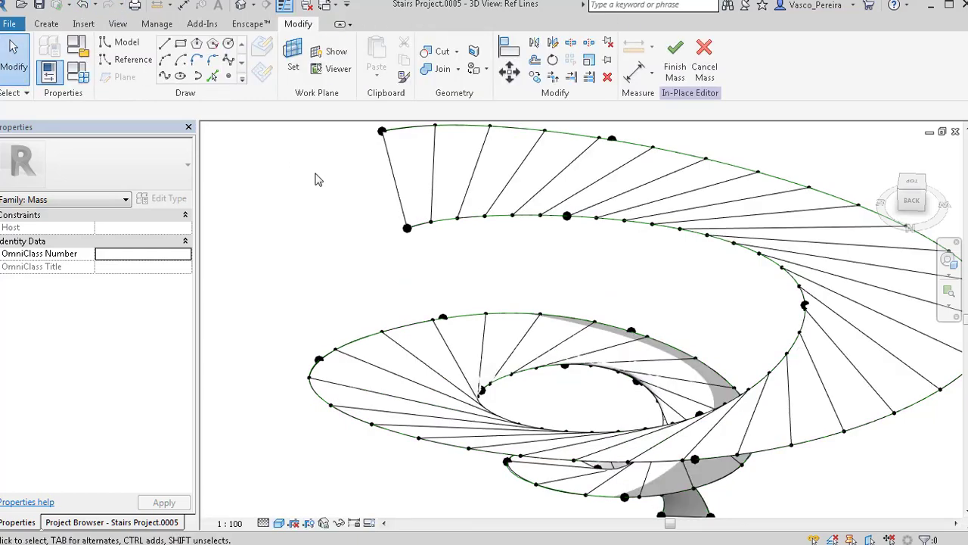
mouse_move(661, 333)
shift+middle_down()
mouse_move(696, 265)
mouse_move(696, 155)
mouse_move(707, 261)
mouse_move(676, 336)
shift+middle_up()
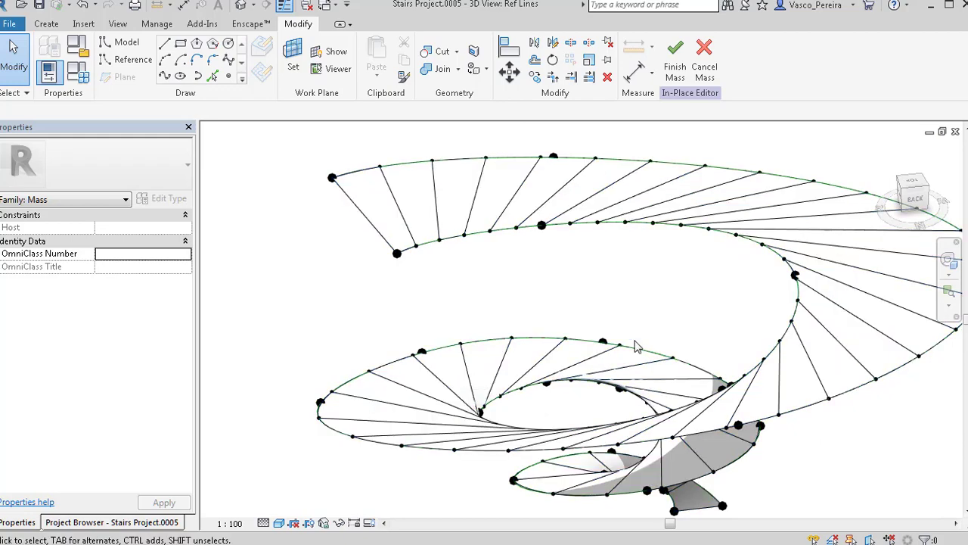
scroll(570, 280, down, 2)
middle_drag(600, 290, 625, 288)
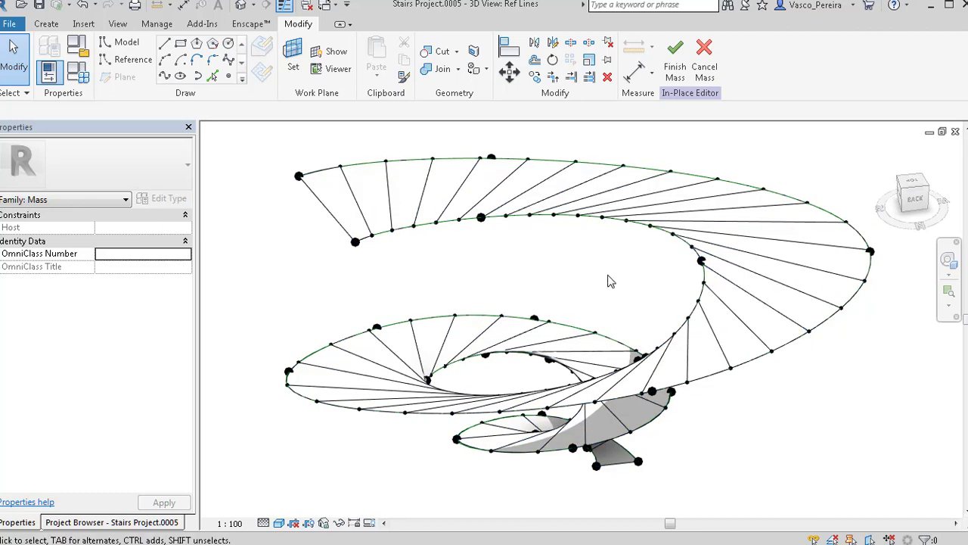
- Drag three reference points on the spiral paths to new positions to reshape the stair
click(703, 263)
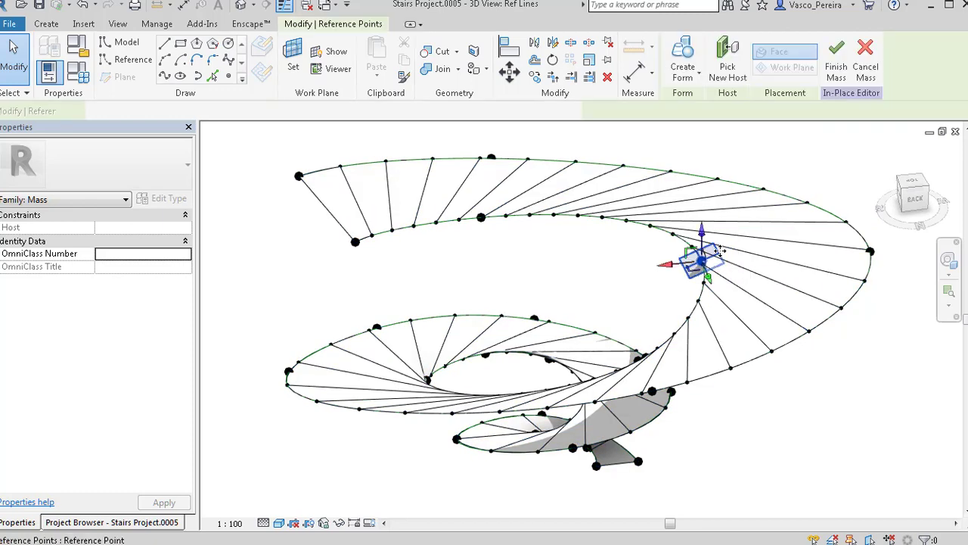
drag(712, 284, 670, 316)
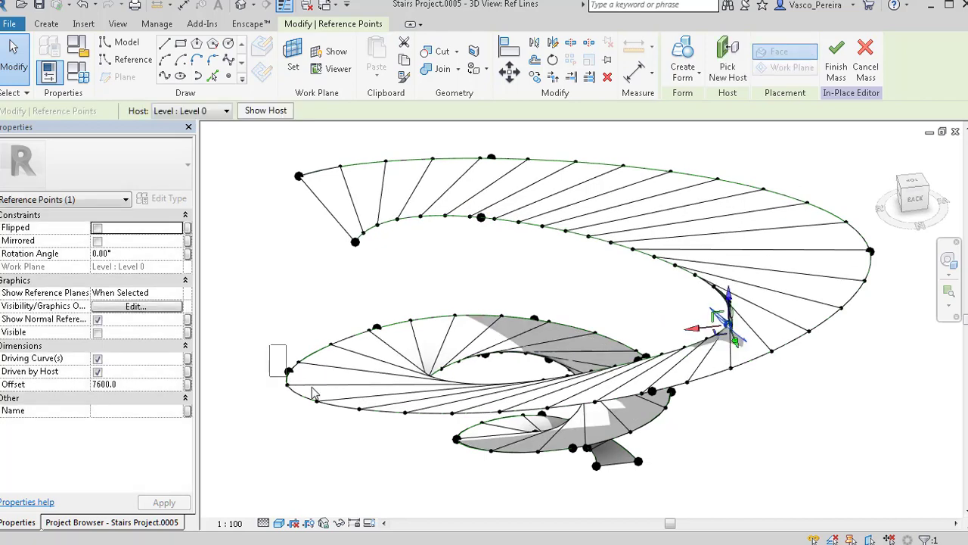
click(288, 372)
drag(257, 383, 218, 380)
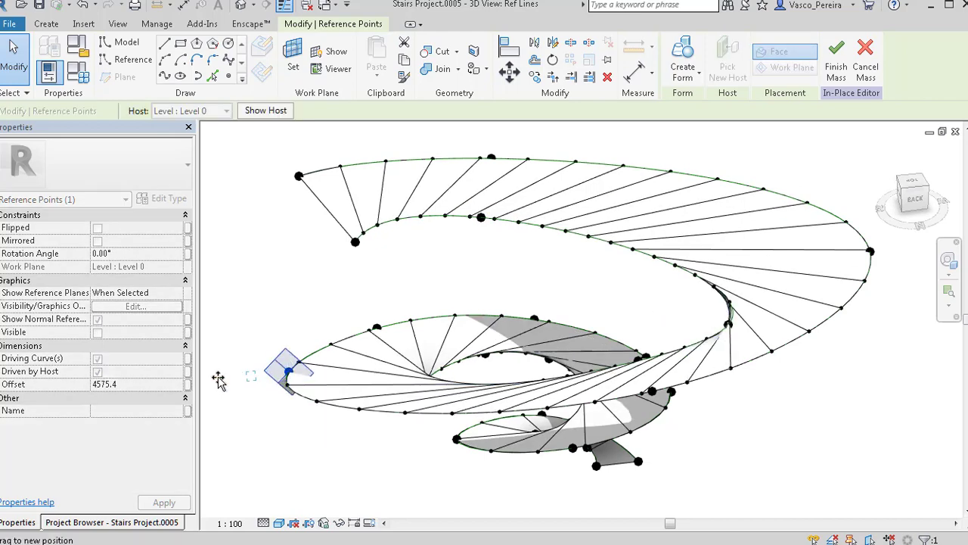
drag(387, 318, 250, 372)
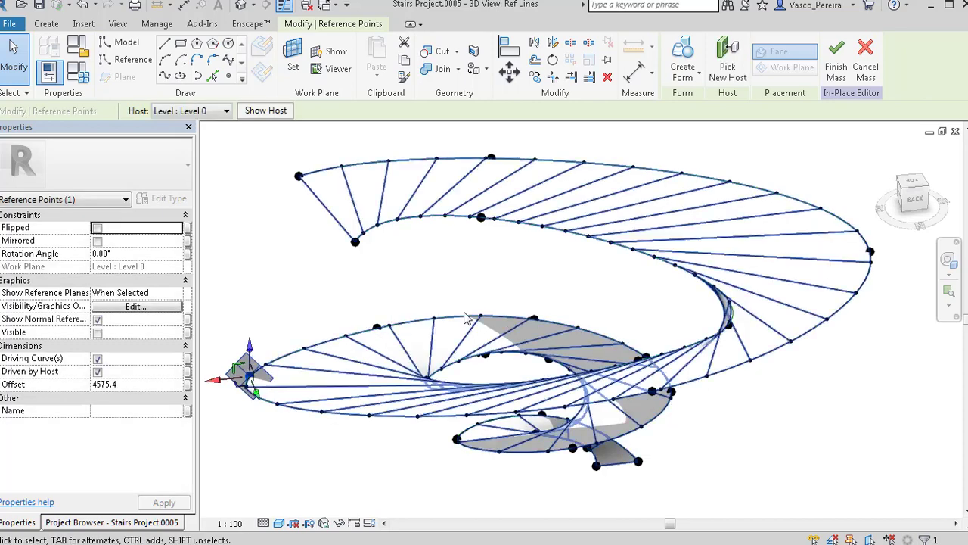
shift+middle_drag(533, 262, 613, 309)
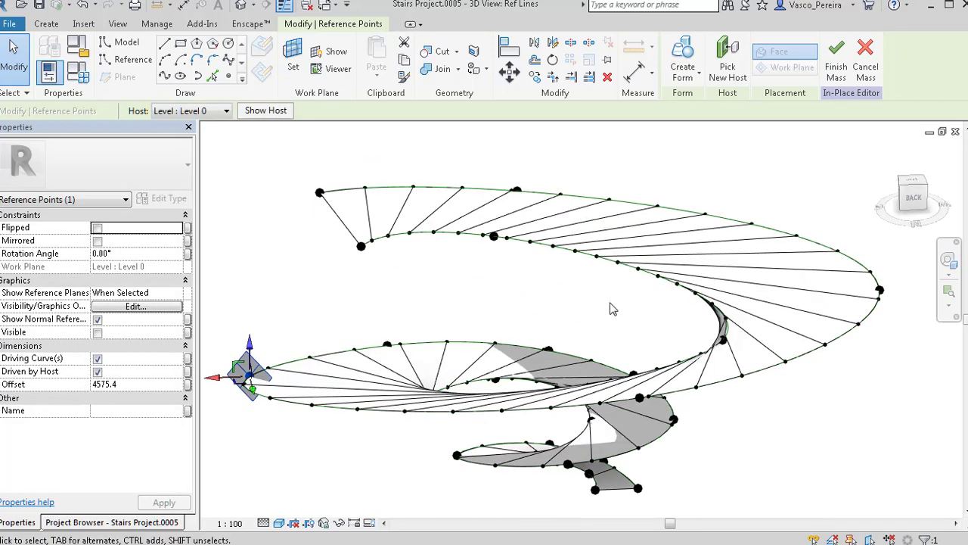
click(720, 341)
mouse_move(715, 342)
mouse_down()
mouse_move(695, 322)
mouse_move(715, 325)
mouse_move(728, 353)
mouse_up()
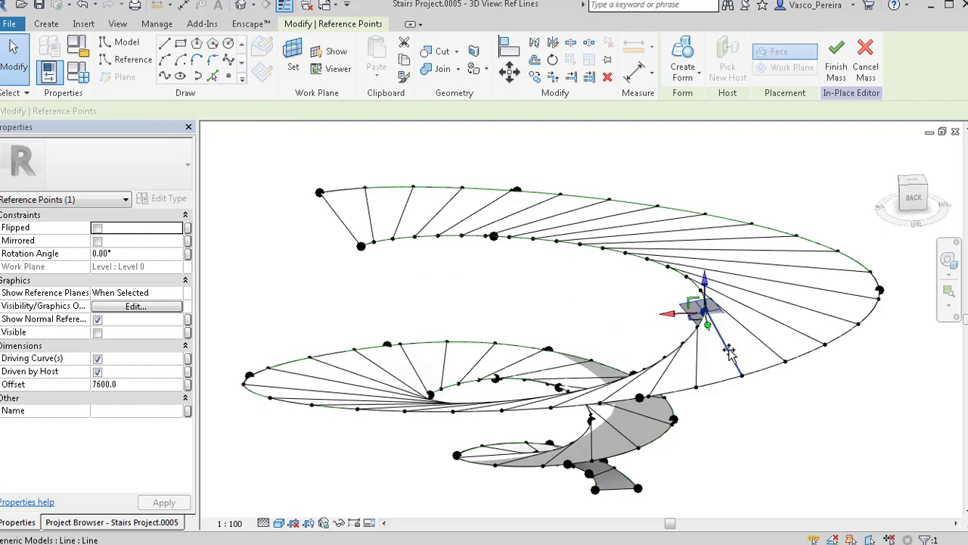
click(797, 401)
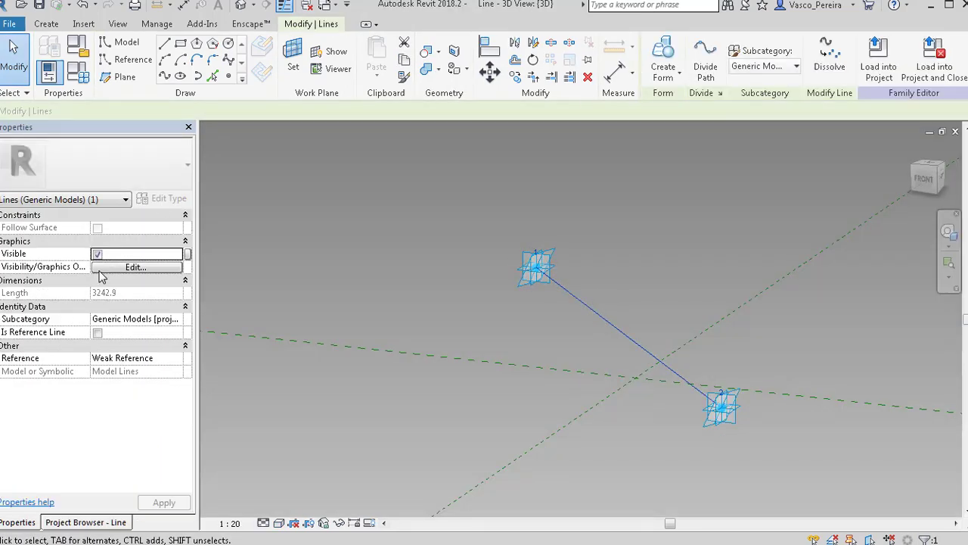
- Host reference points on the line and set their reference planes to always show
click(582, 302)
key(Escape)
key(Escape)
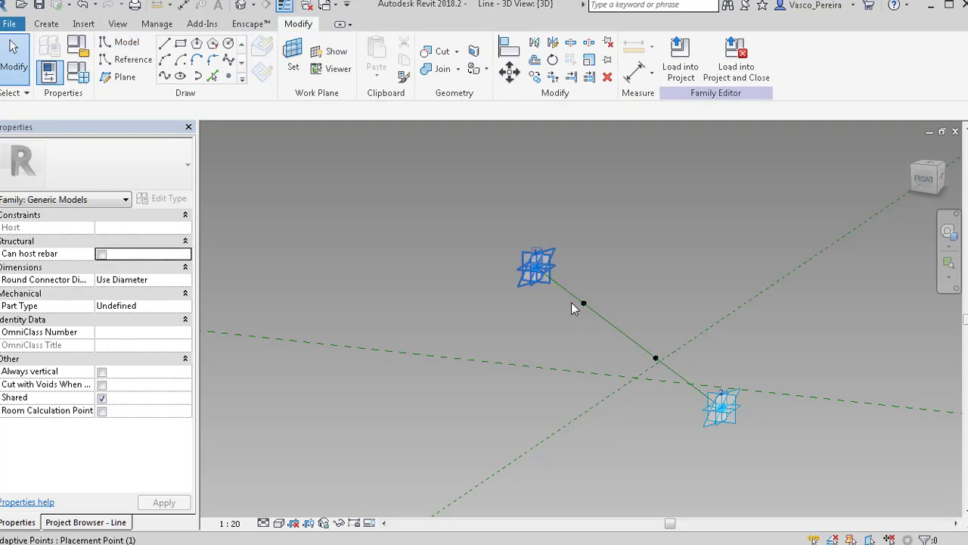
drag(519, 292, 667, 372)
click(169, 280)
click(177, 279)
click(136, 306)
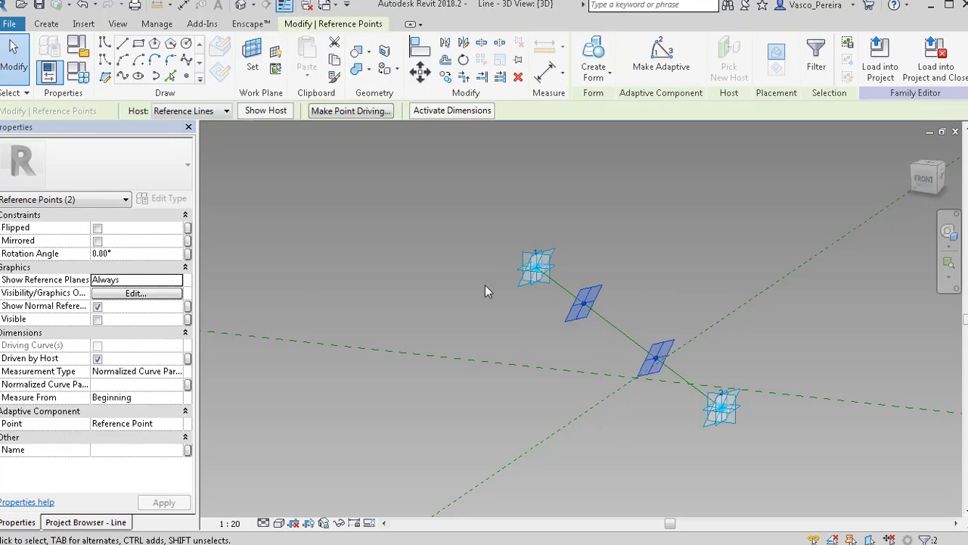
- Place offset reference points on the hosted points' planes for the curved profile
click(485, 285)
click(228, 76)
key(Escape)
key(Return)
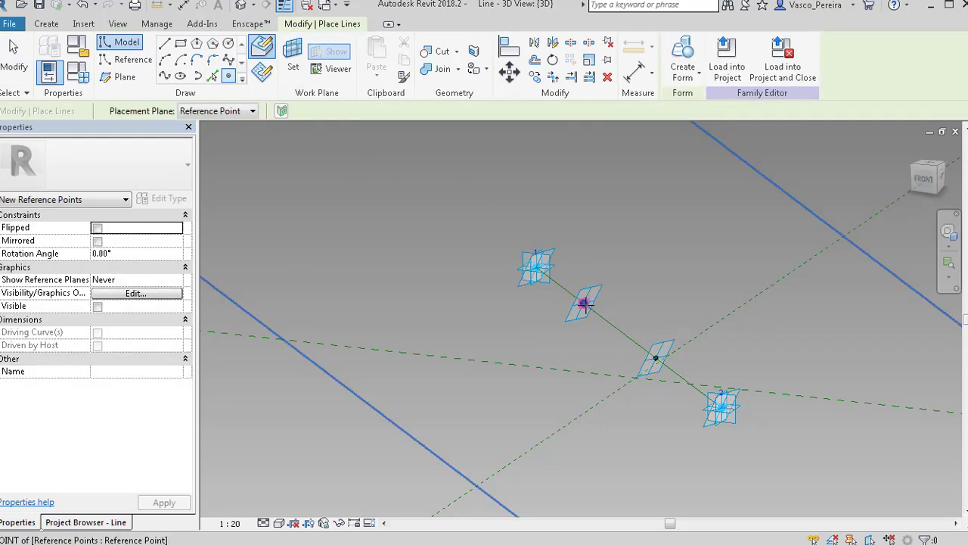
key(Escape)
key(Return)
click(555, 328)
click(515, 331)
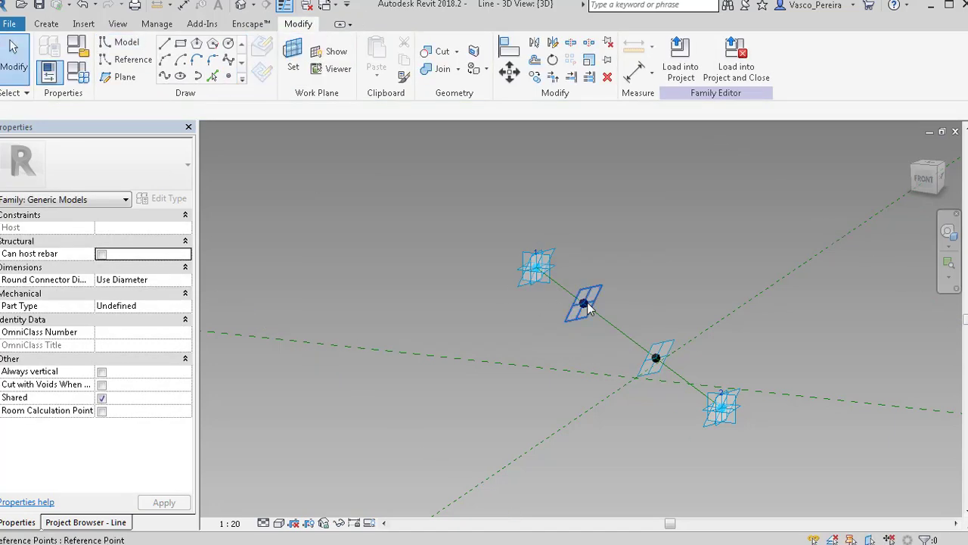
click(592, 318)
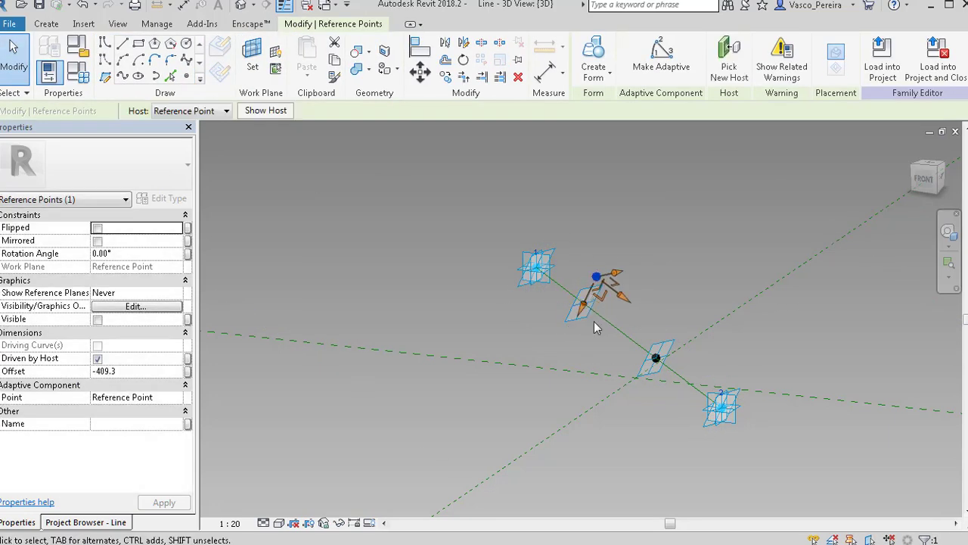
- Draw a spline through the four points and reload the Line family over the project version
click(656, 359)
ctrl+drag(488, 242, 633, 296)
ctrl+drag(647, 401, 743, 434)
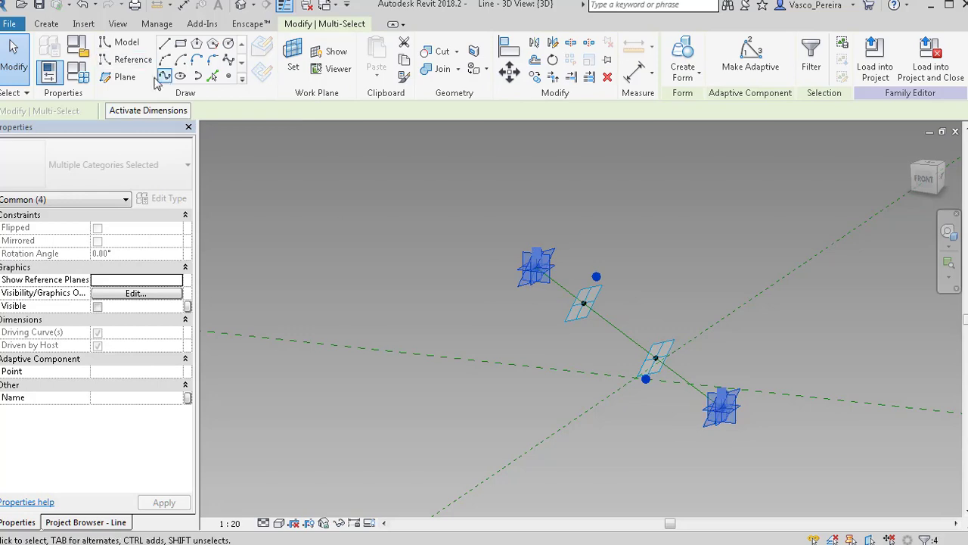
click(164, 76)
click(485, 314)
click(681, 64)
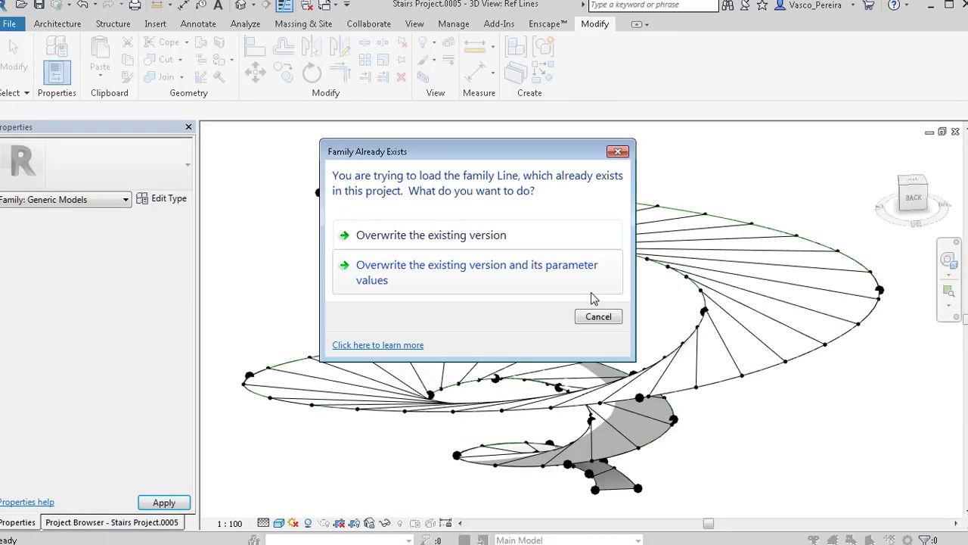
click(519, 237)
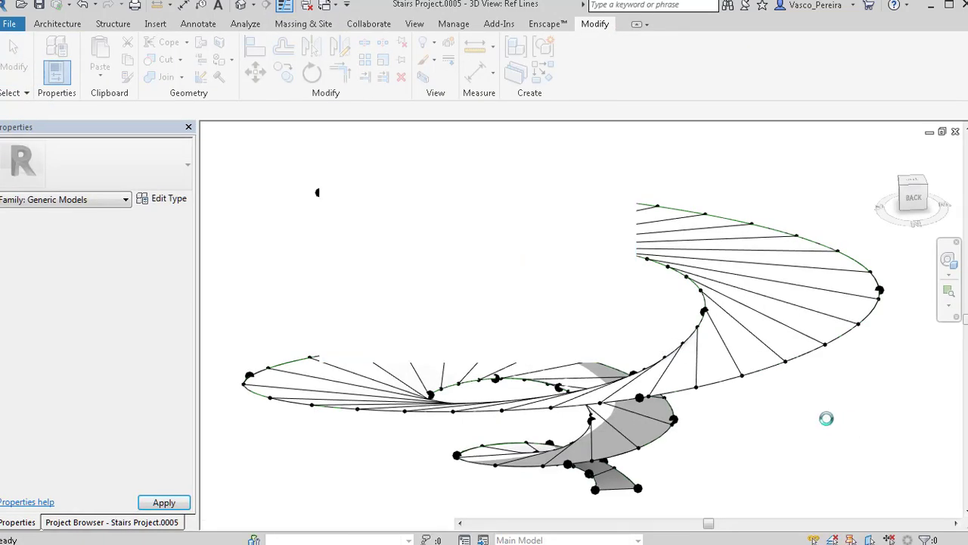
- Undo to regenerate the twisting lofted form through the curved profiles, then finish the mass
click(87, 5)
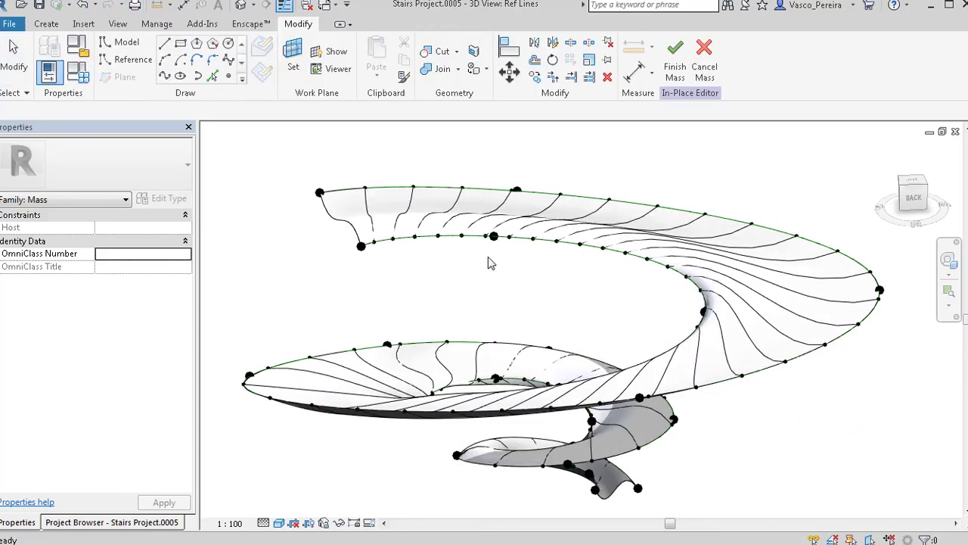
shift+middle_drag(811, 451, 766, 399)
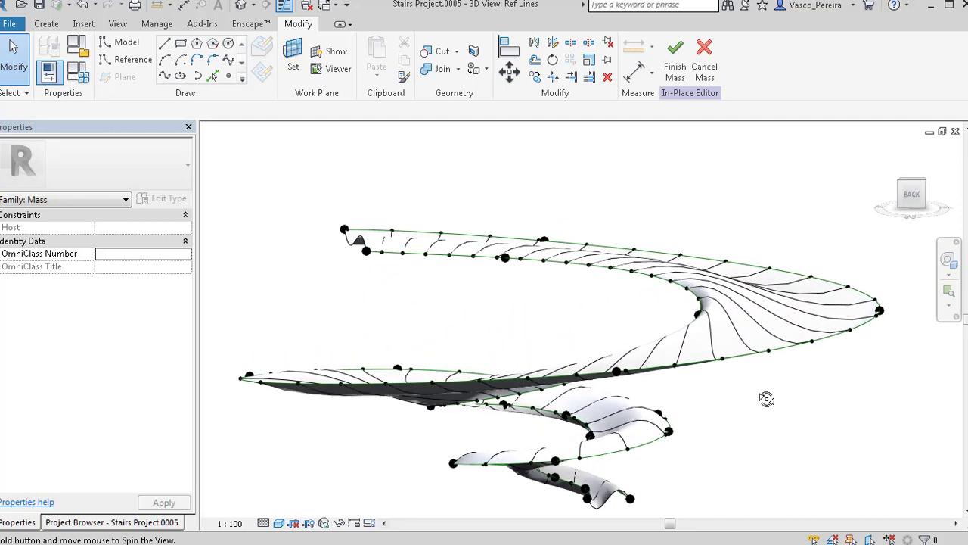
middle_drag(713, 422, 756, 352)
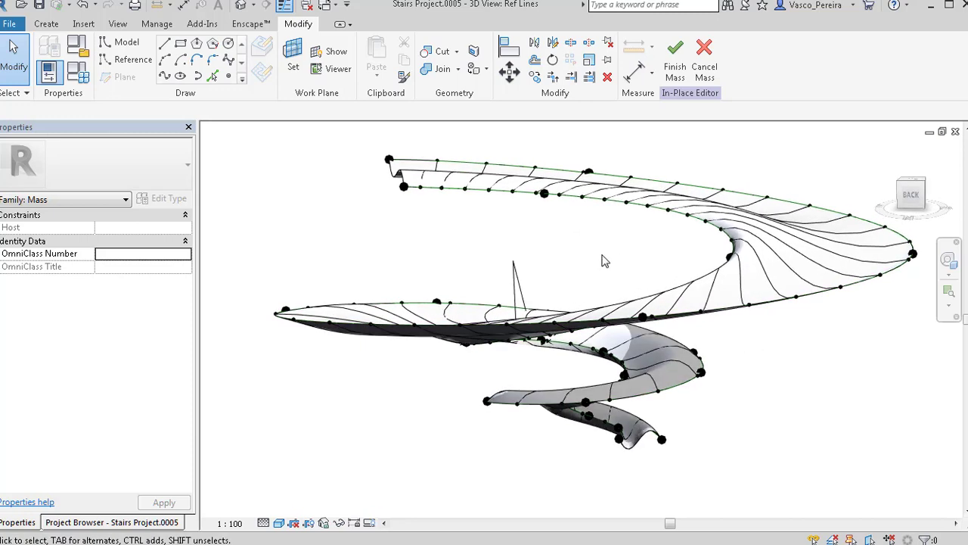
mouse_move(604, 260)
shift+middle_down()
mouse_move(618, 275)
mouse_move(611, 269)
shift+middle_up()
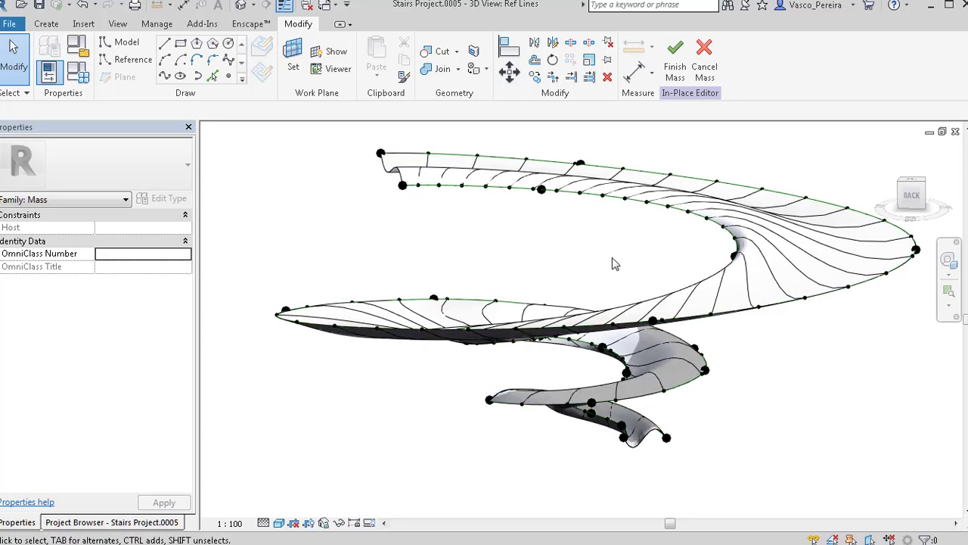
click(674, 61)
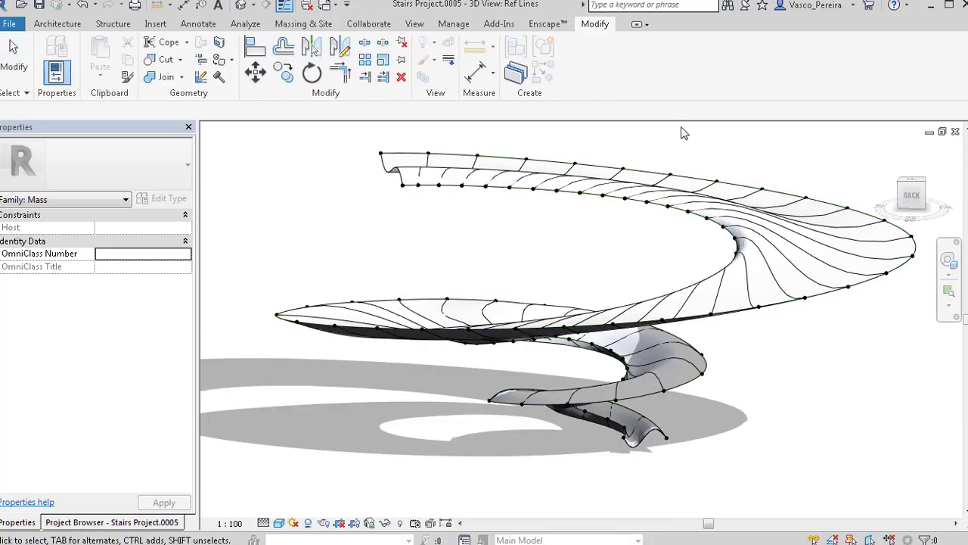